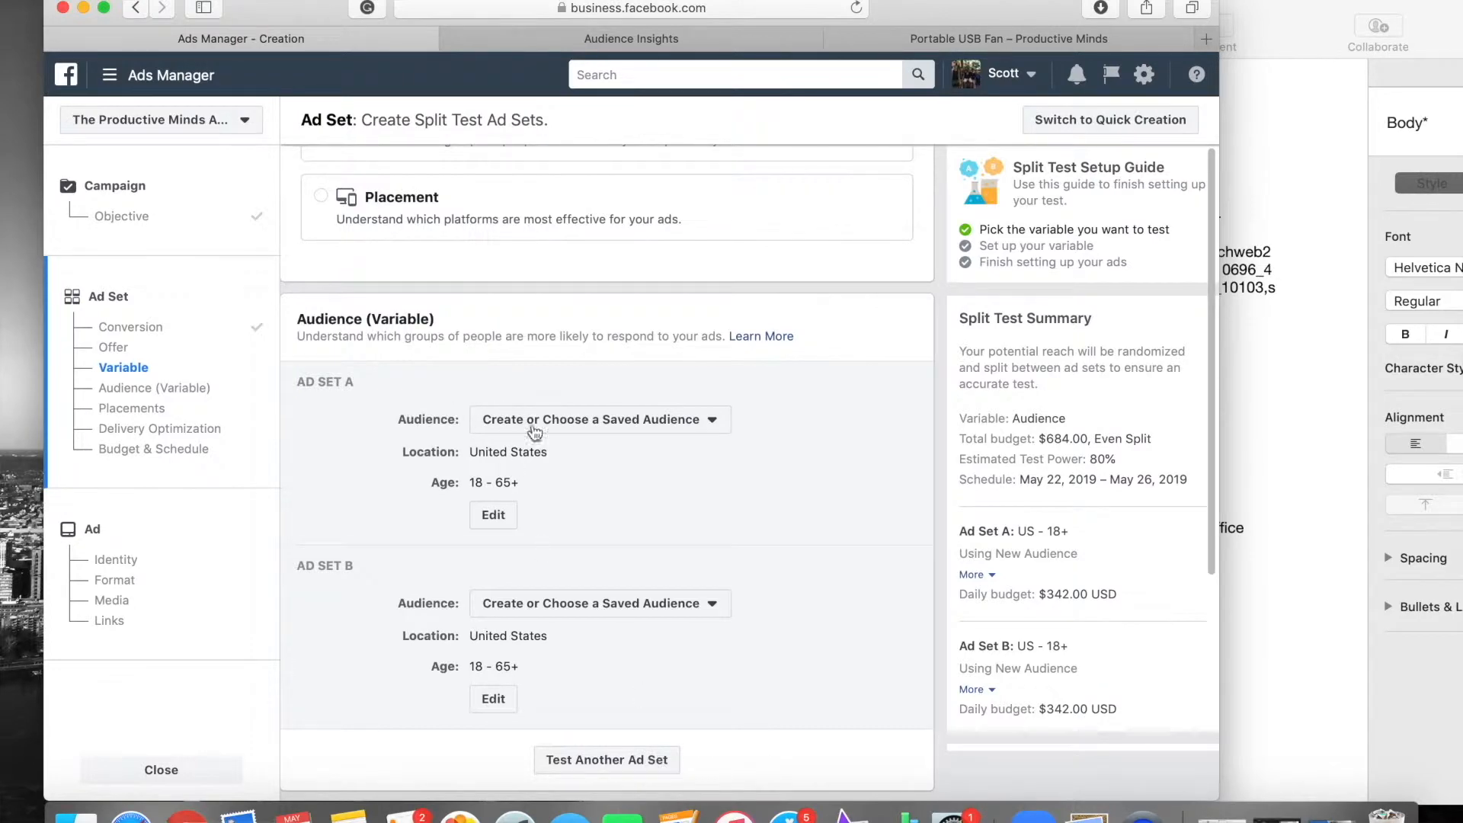
- Open the audience of Ad Set A for editing and set its language to English (All)
left_click(493, 514)
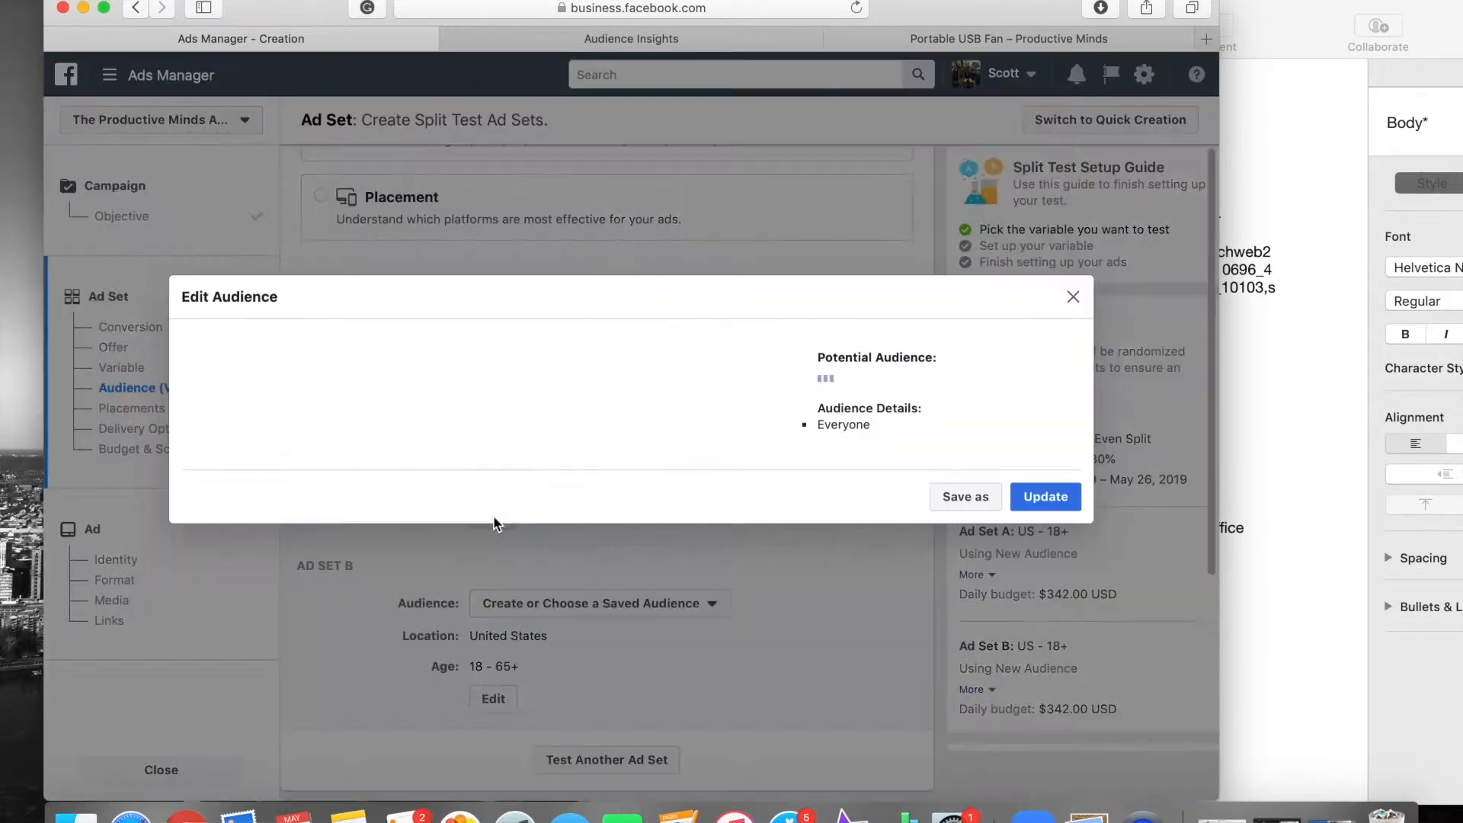
scroll(577, 460, "down", 3)
scroll(534, 319, "up", 3)
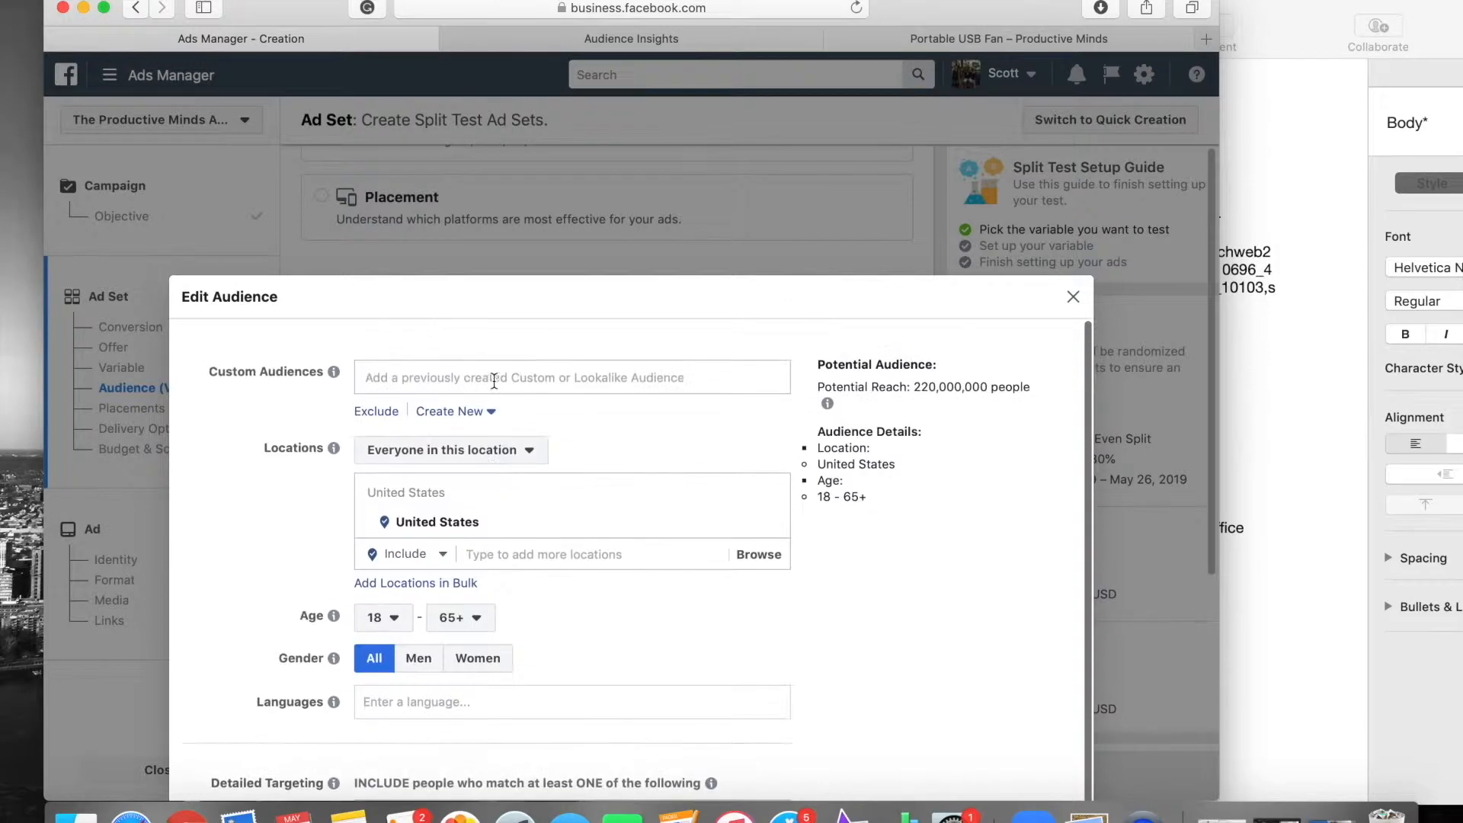
scroll(490, 627, "down", 2)
left_click(490, 608)
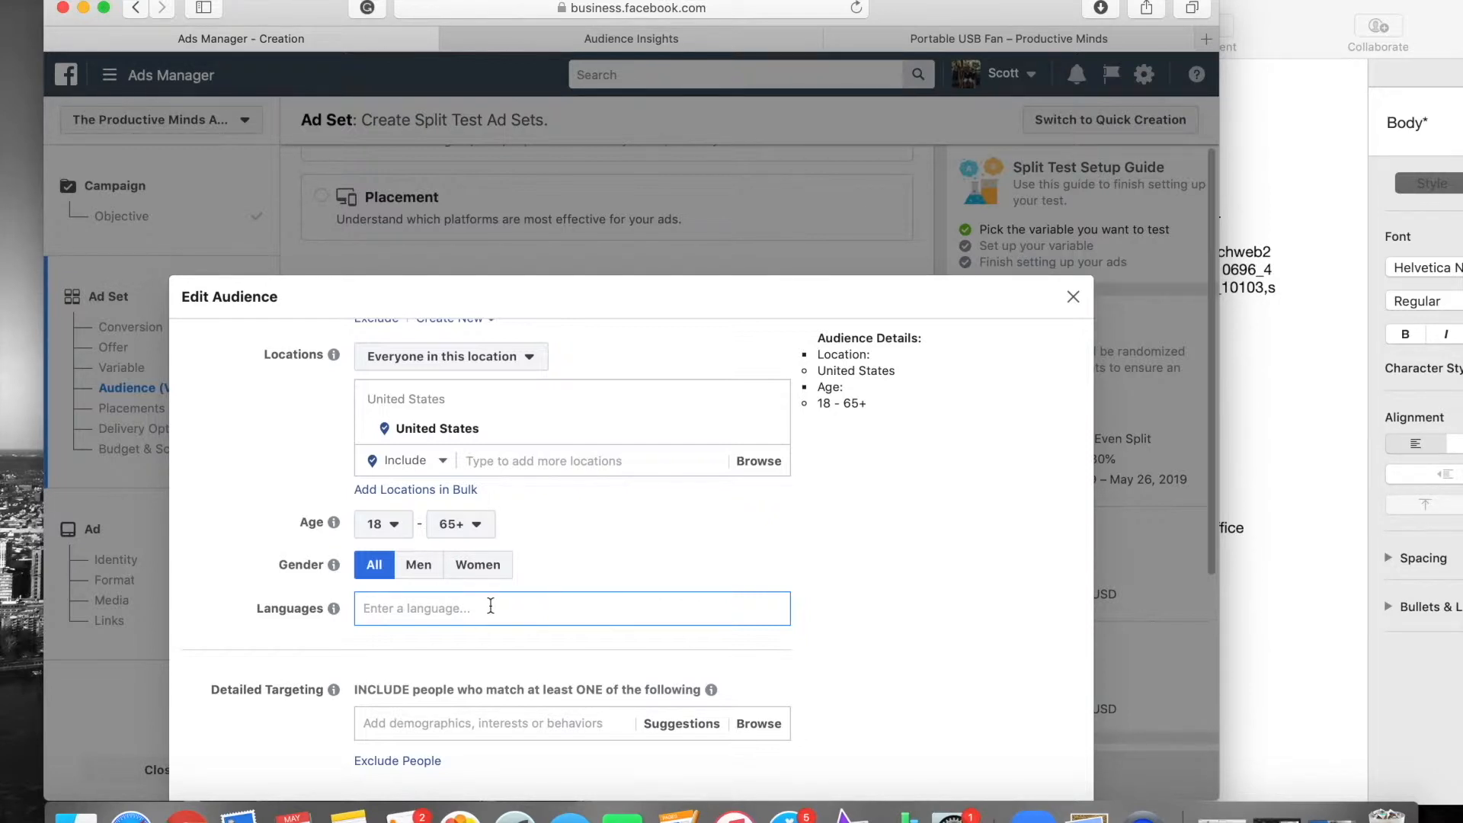
type("English")
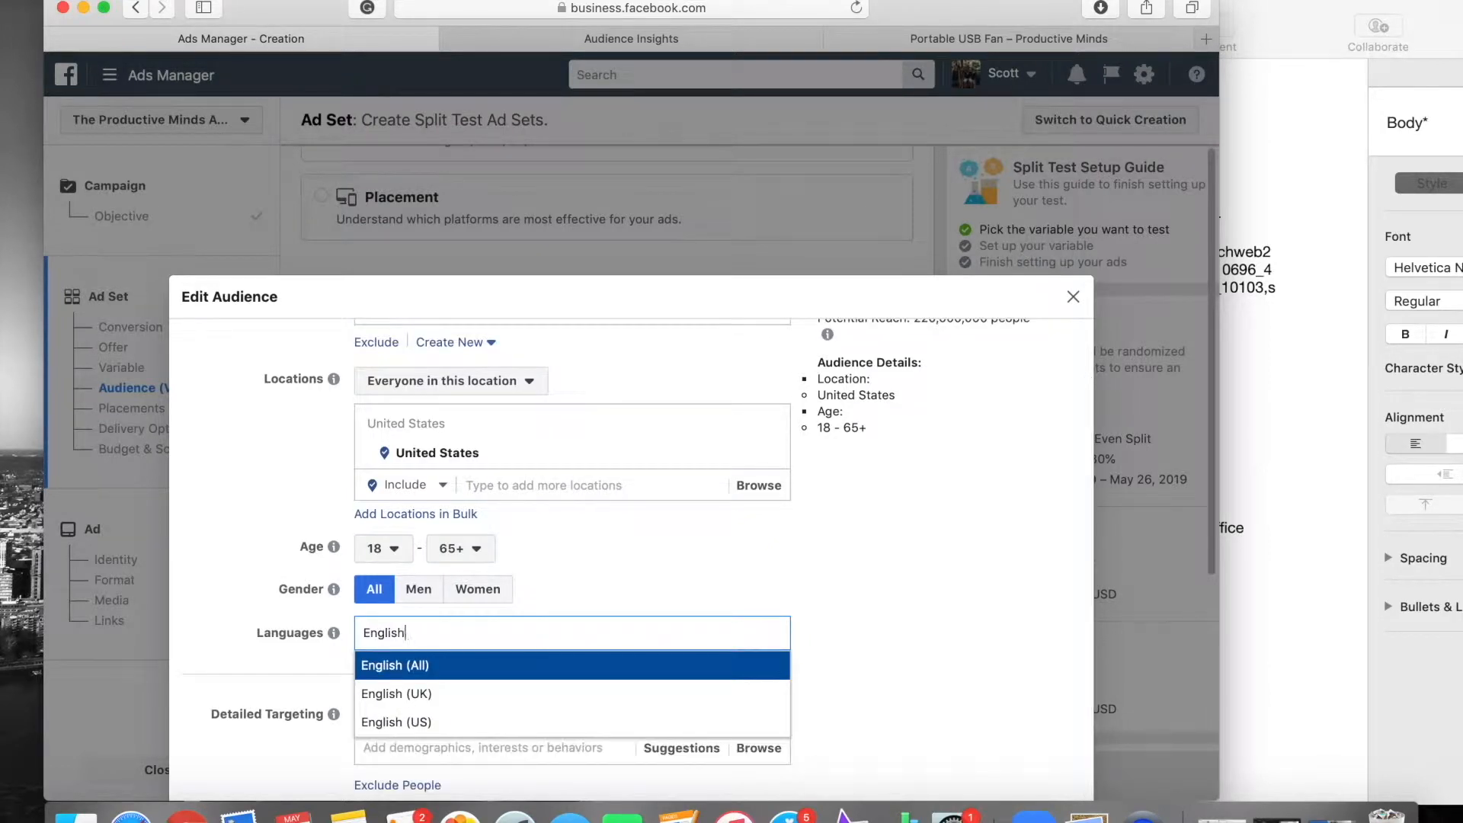
left_click(442, 664)
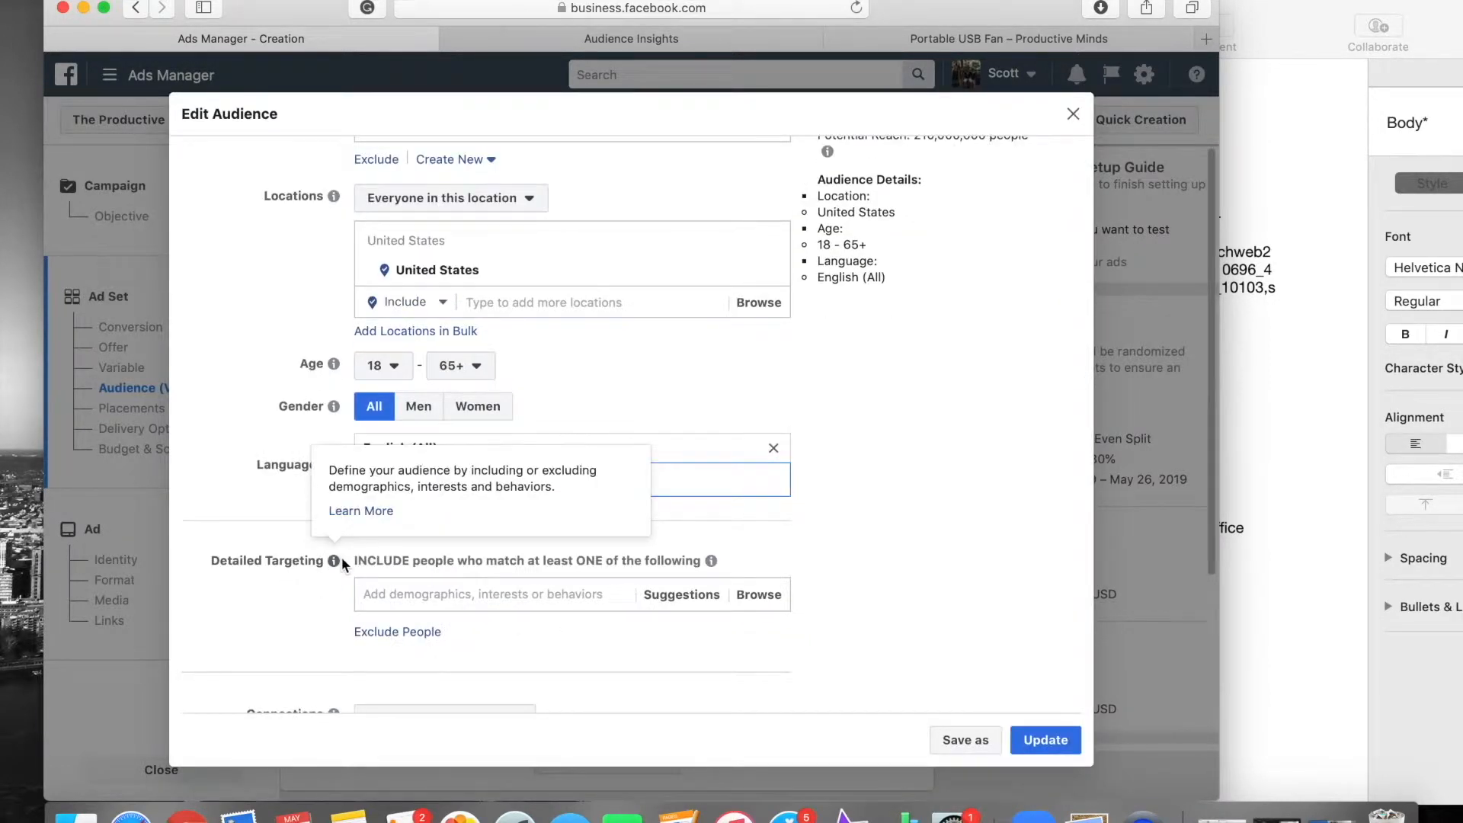
- Check the related interests in the product notes, add the Laptop interest to Ad Set A's detailed targeting and save the audience
left_click(1284, 555)
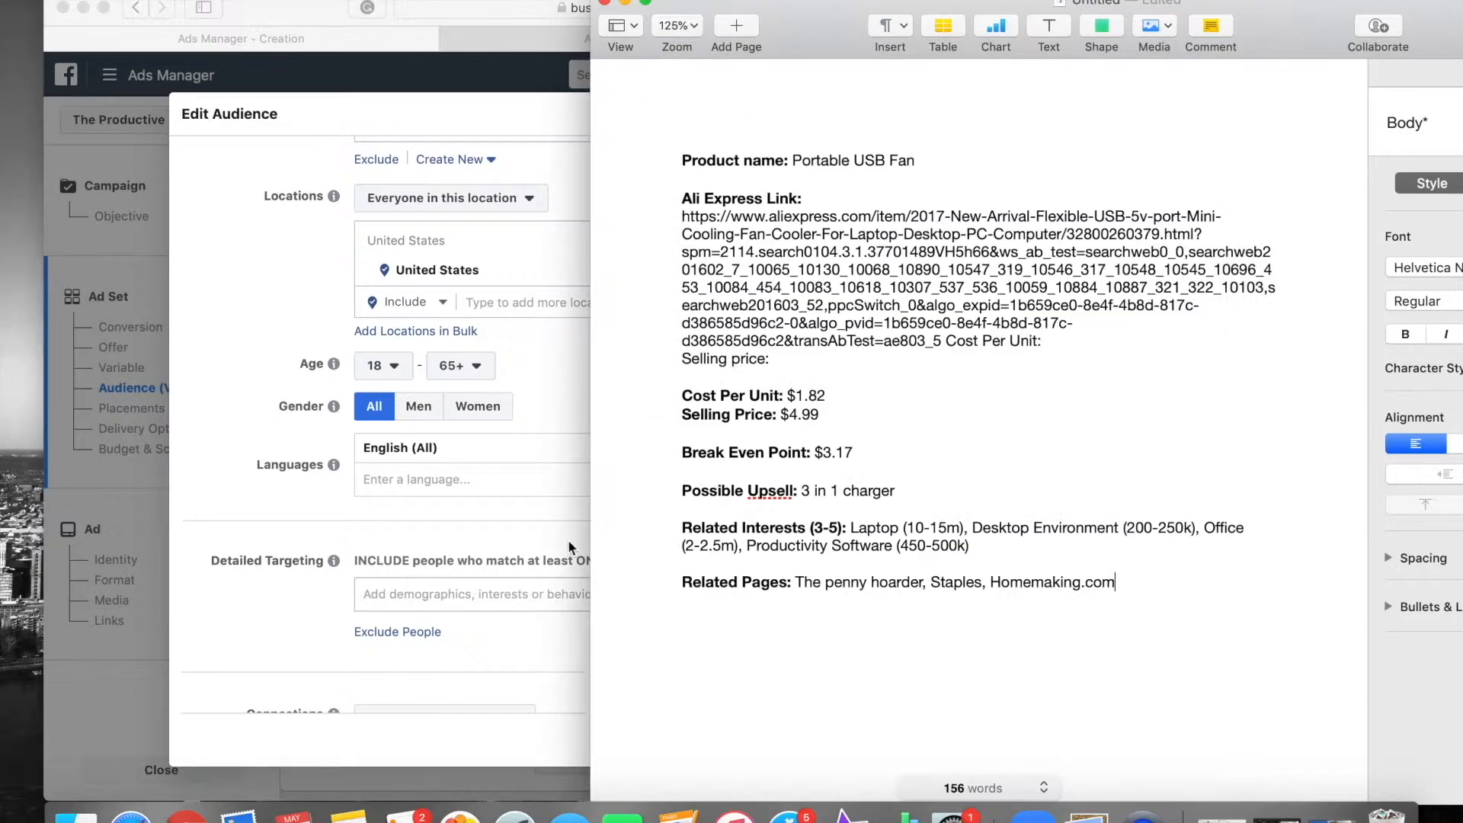
left_click_drag(852, 528, 1109, 528)
left_click(381, 533)
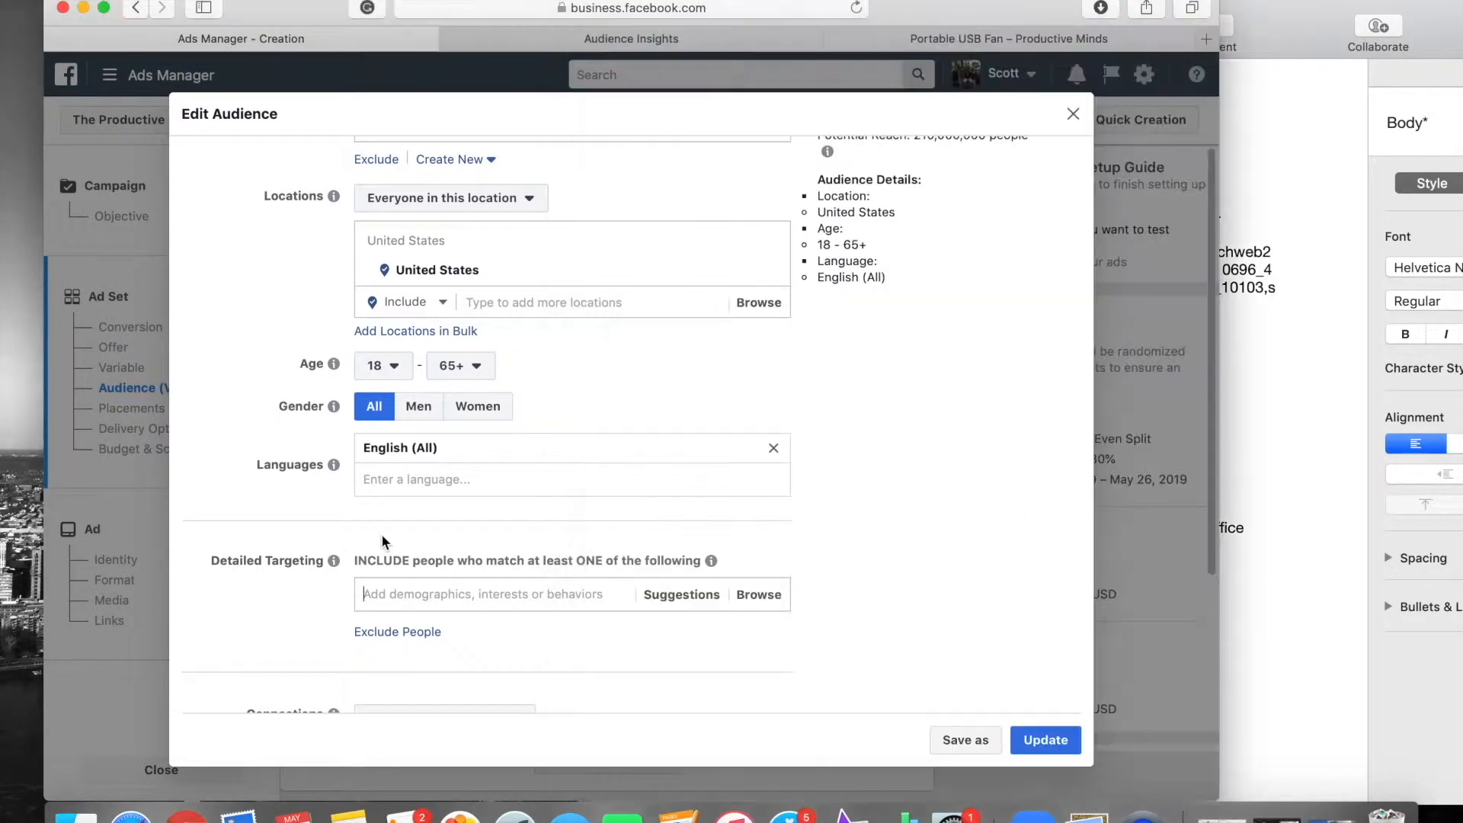
left_click(450, 594)
type("Laptop")
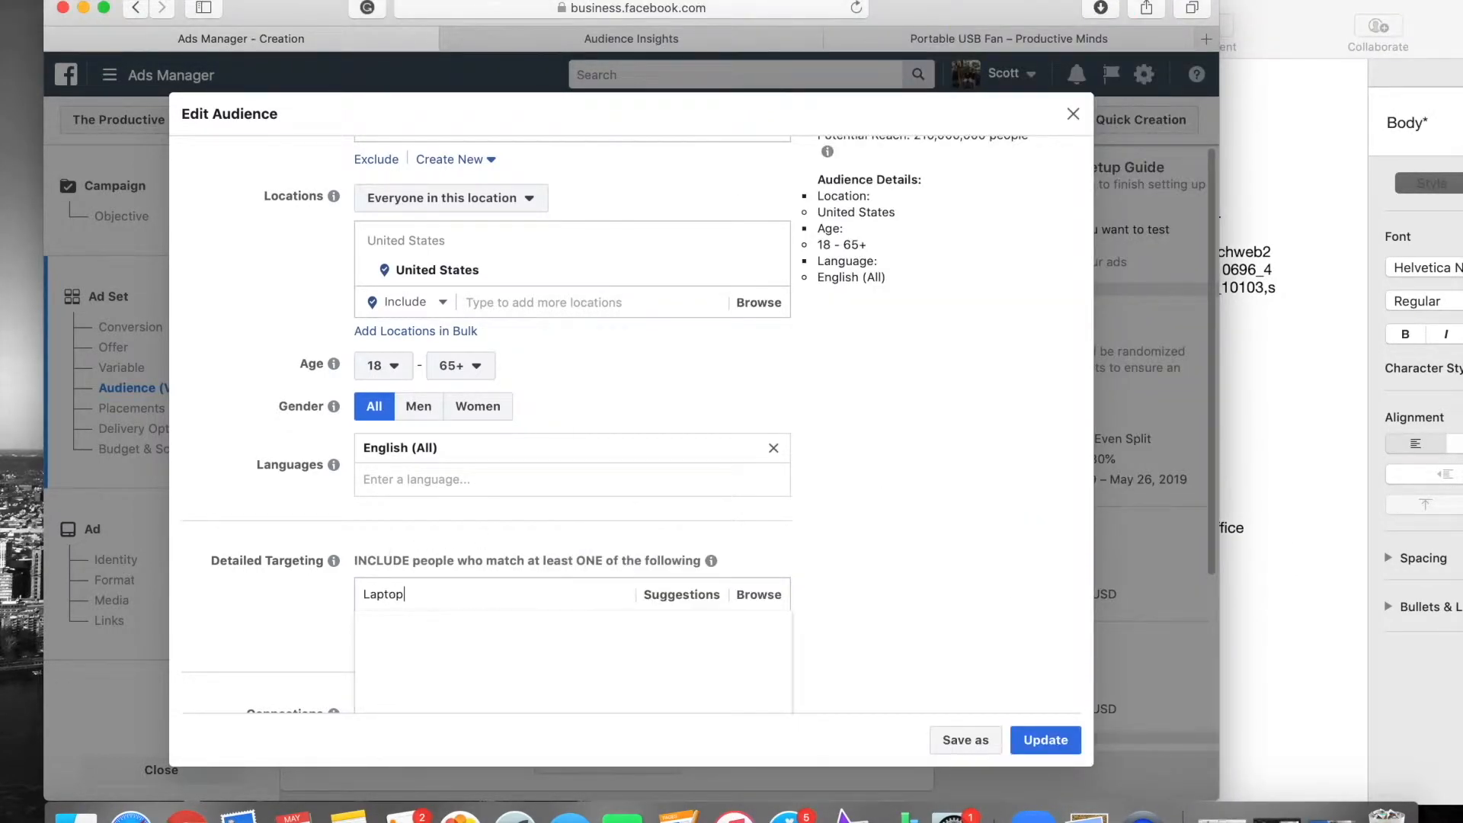
left_click(489, 638)
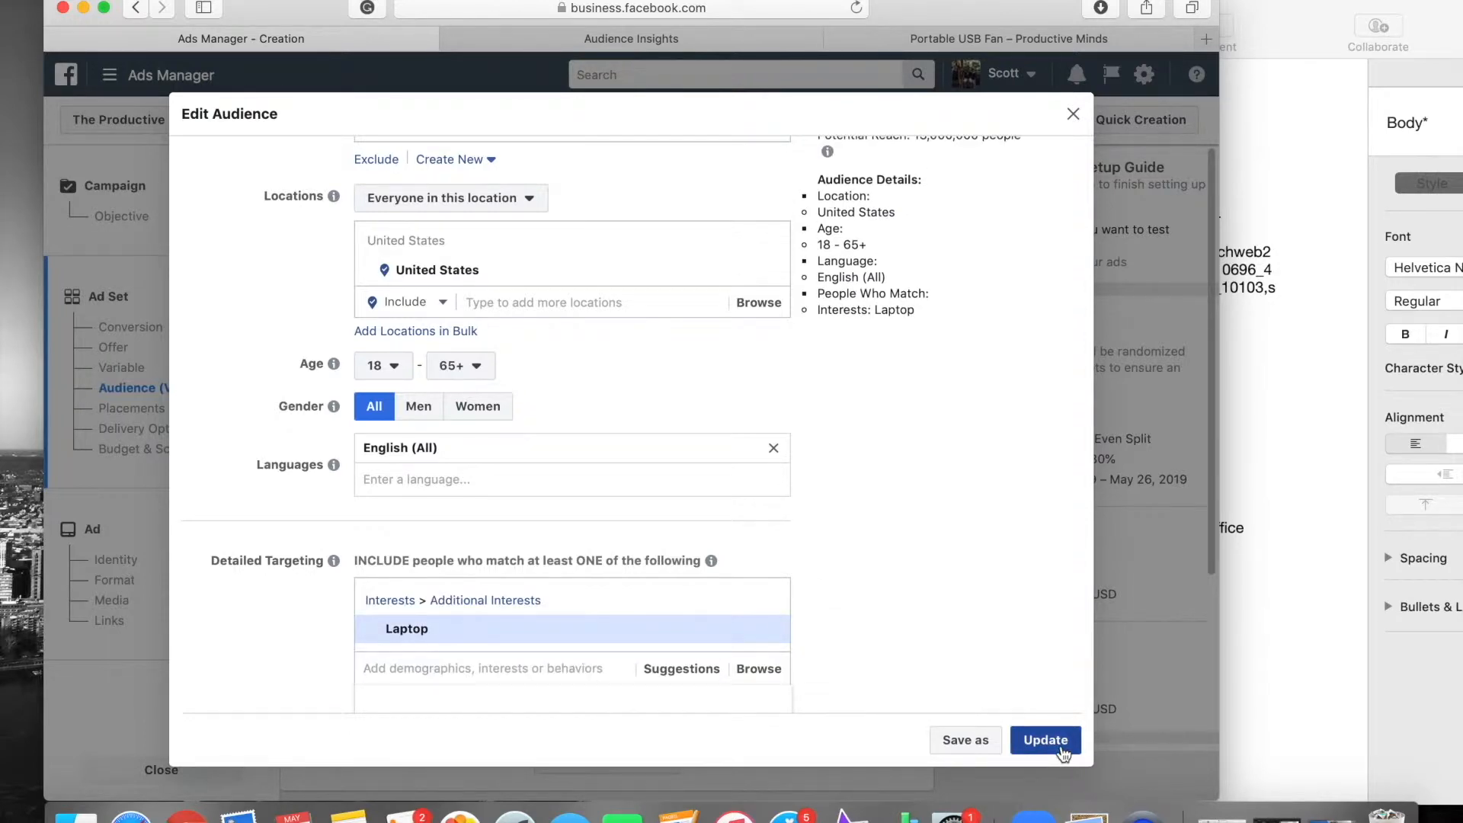
left_click(1045, 740)
- Open the audience of Ad Set B for editing and set its language to English (All)
scroll(619, 501, "down", 4)
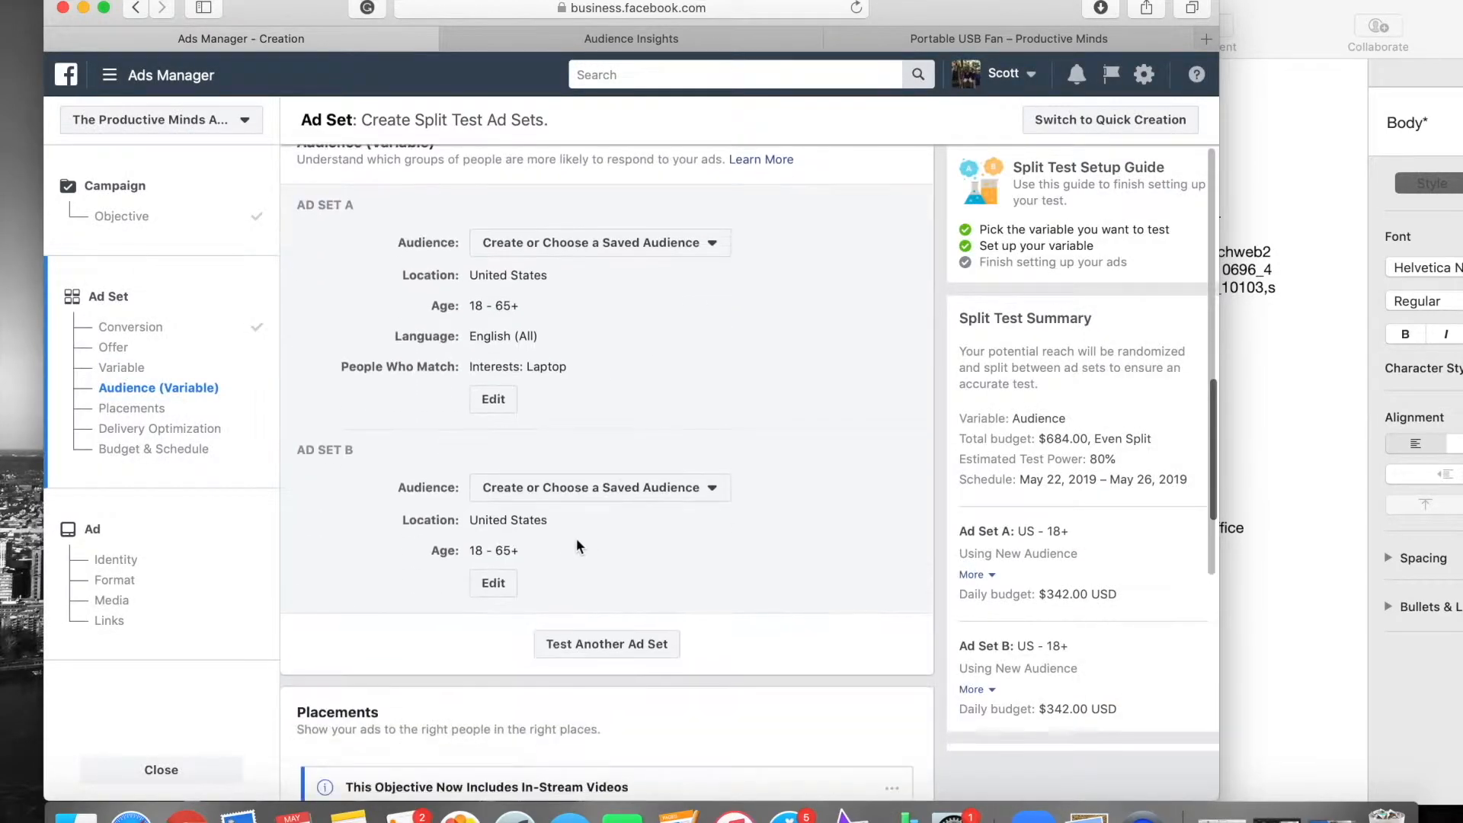
left_click(492, 583)
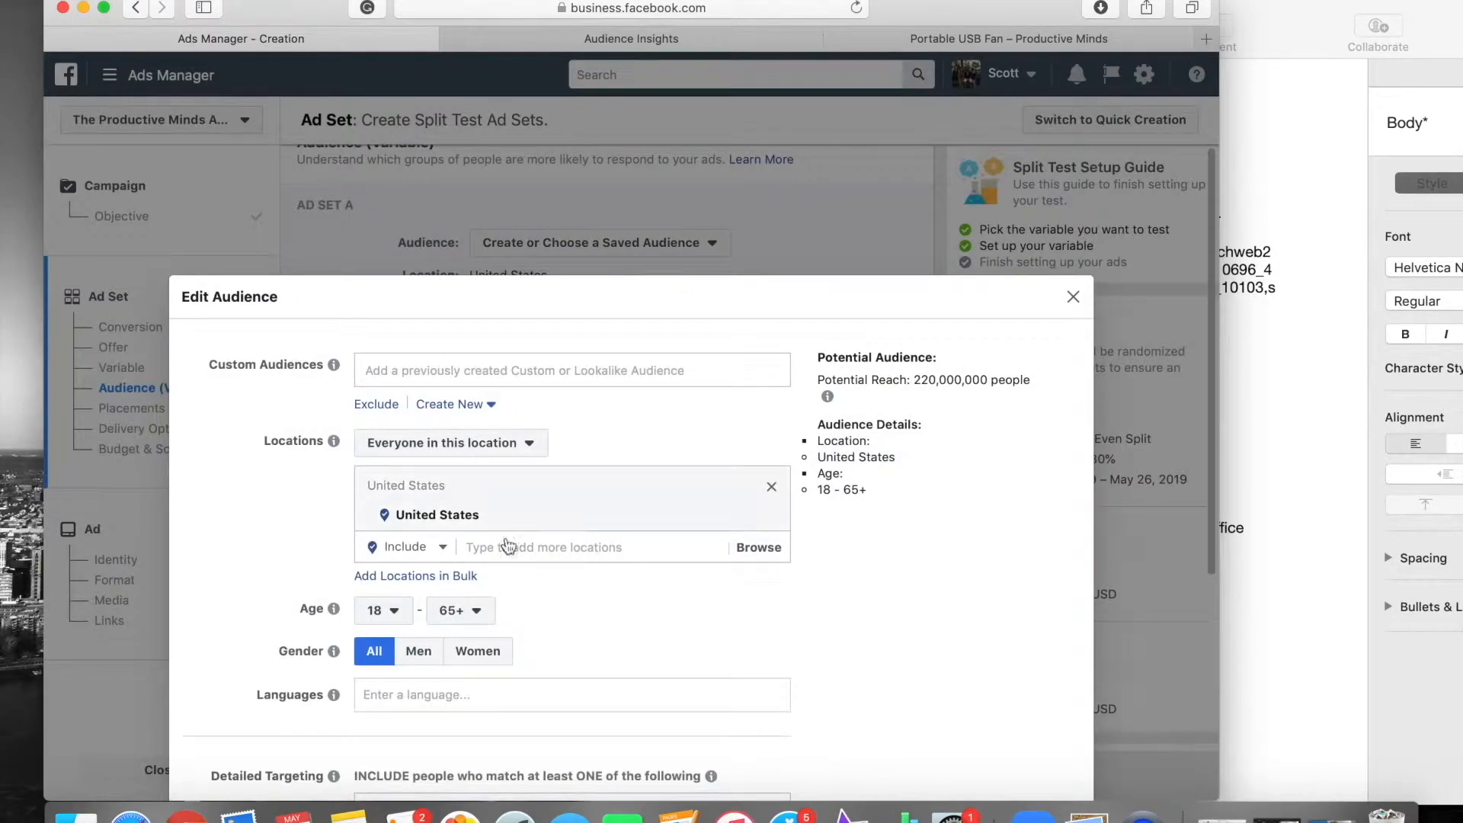
left_click(492, 695)
type("E ng")
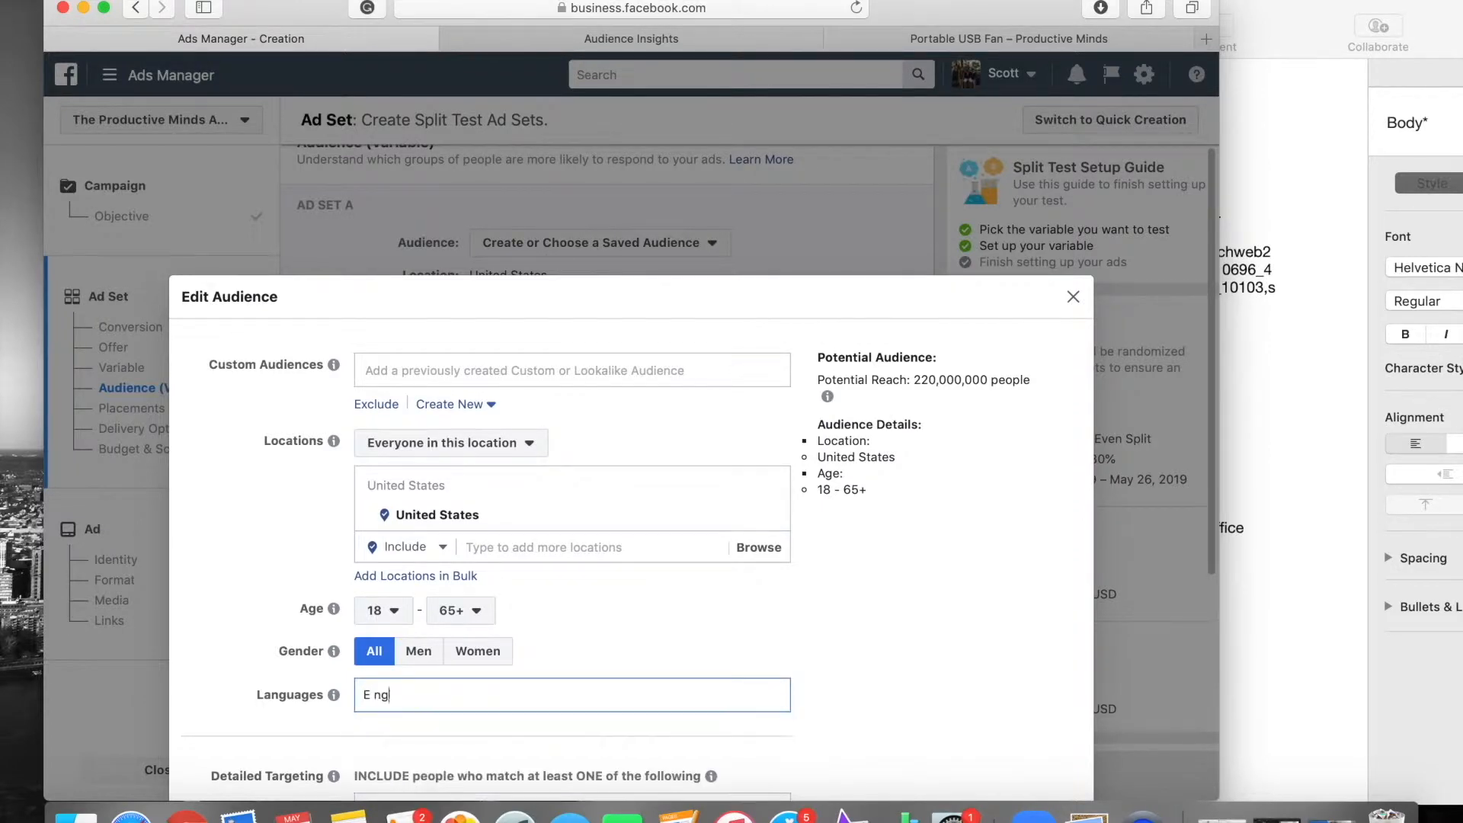
key("BackSpace")
key("BackSpace")
type("ngli")
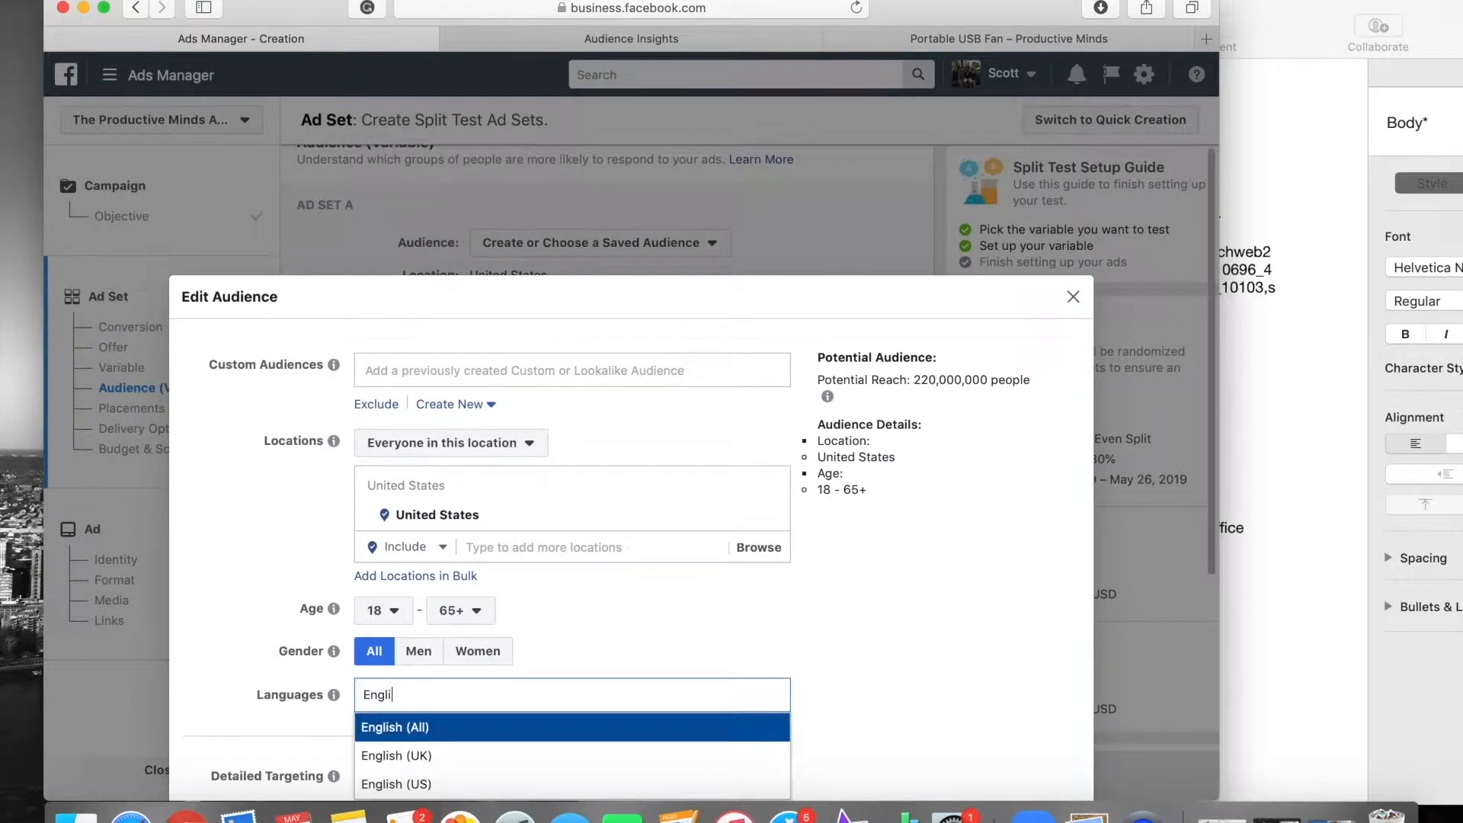
type("sh")
left_click(487, 727)
left_click(479, 539)
key("super+Tab")
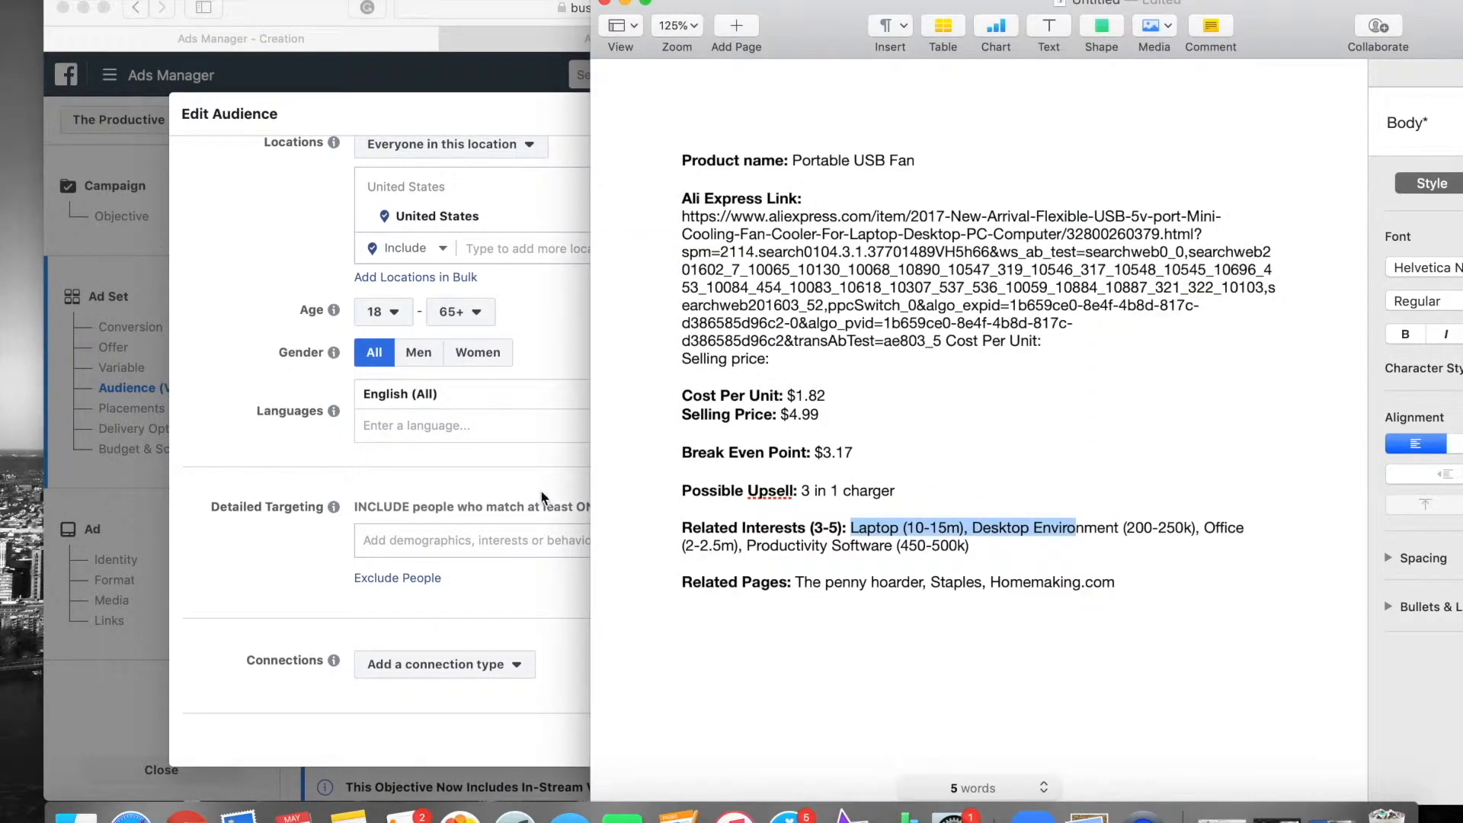
key("super+Tab")
type("Desktop")
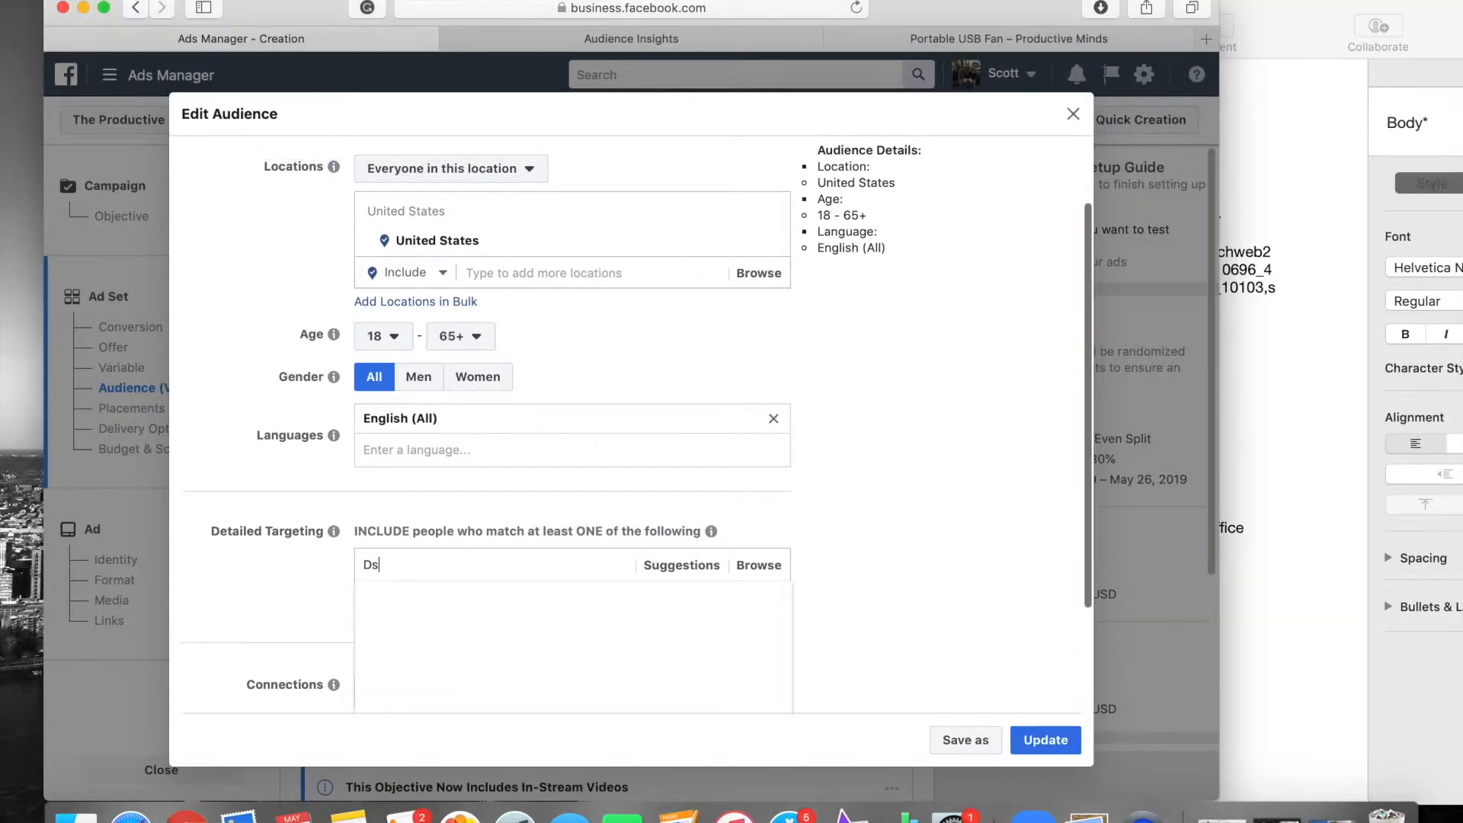
type(" Environ")
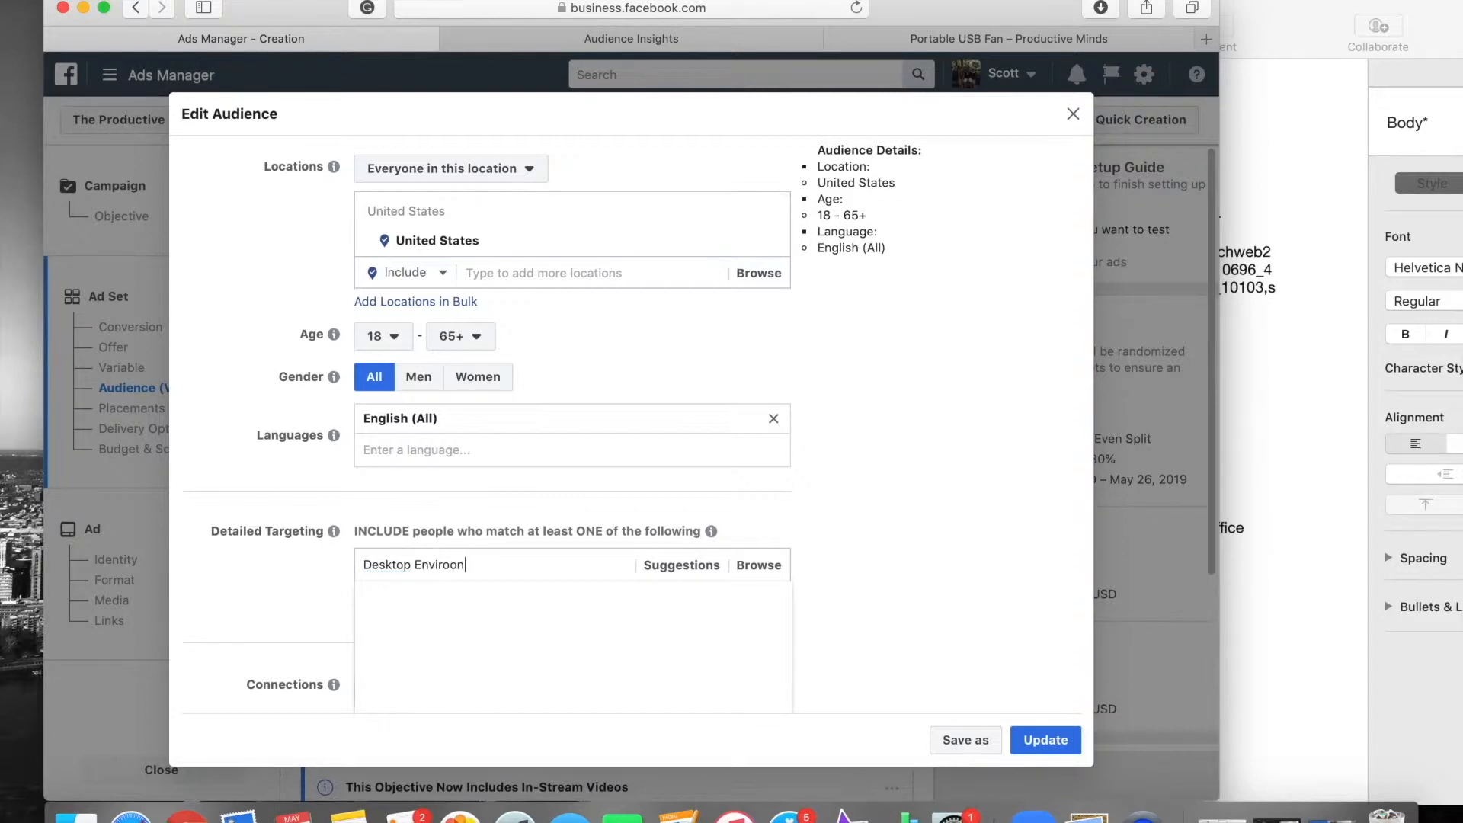
key("BackSpace")
key("BackSpace")
key("BackSpace")
key("BackSpace")
key("BackSpace")
key("BackSpace")
key("BackSpace")
key("BackSpace")
key("BackSpace")
key("BackSpace")
key("BackSpace")
key("BackSpace")
- Consult the related interests in the product notes, add the Office interest to Ad Set B's detailed targeting and save the audience
key("super+Tab")
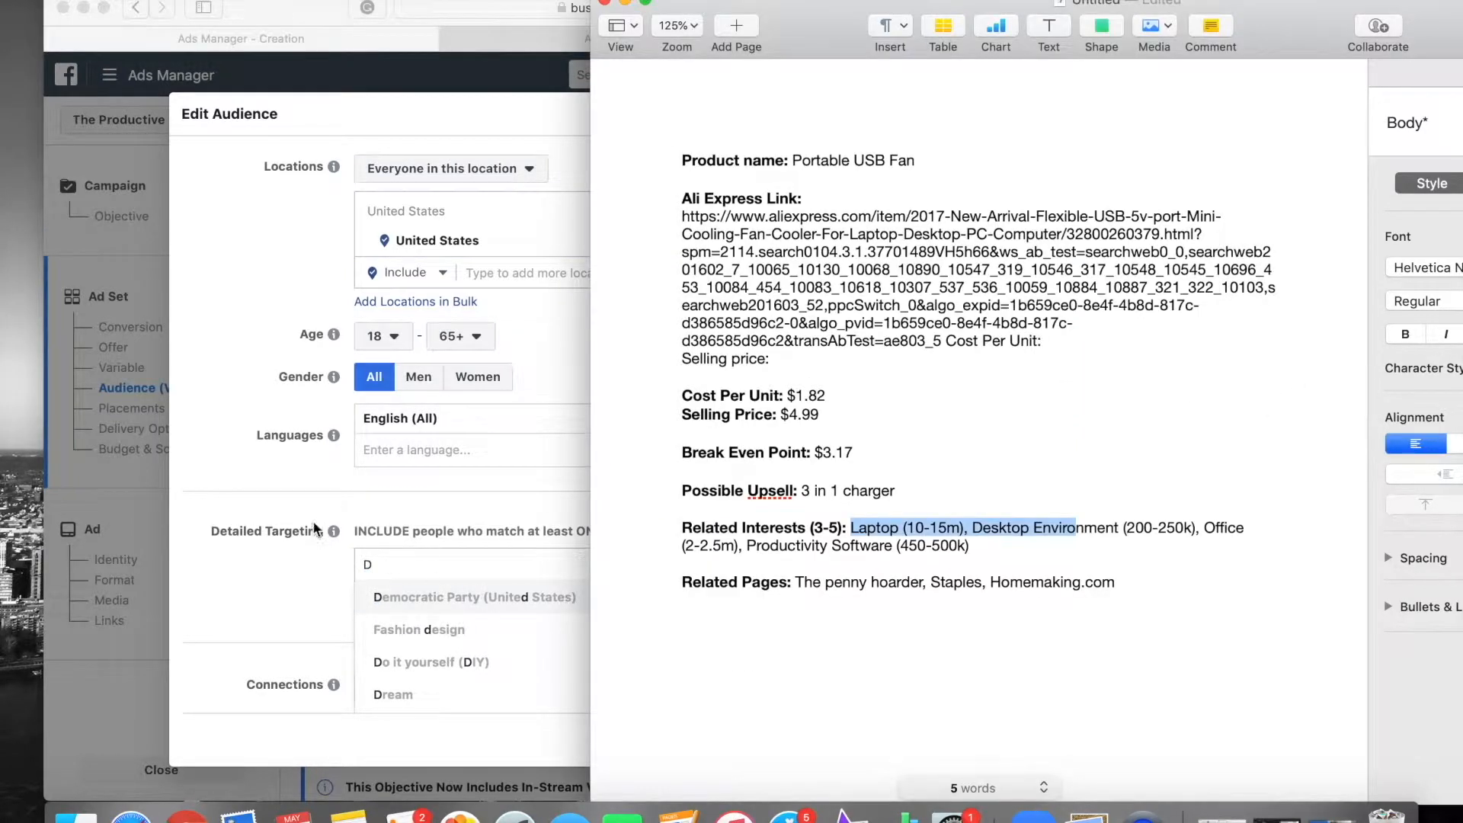
key("super+Tab")
key("super+Tab")
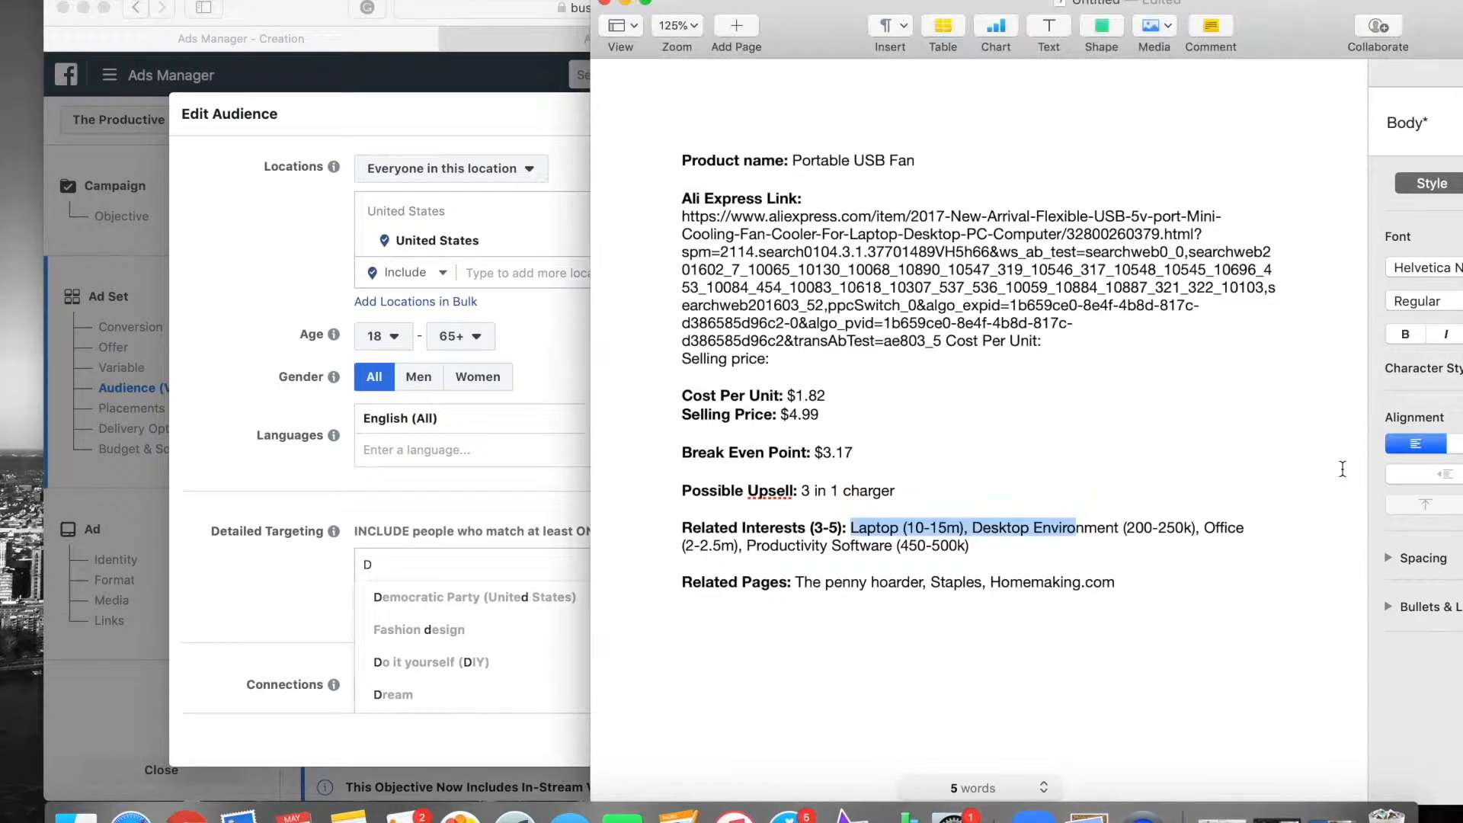
key("super+Tab")
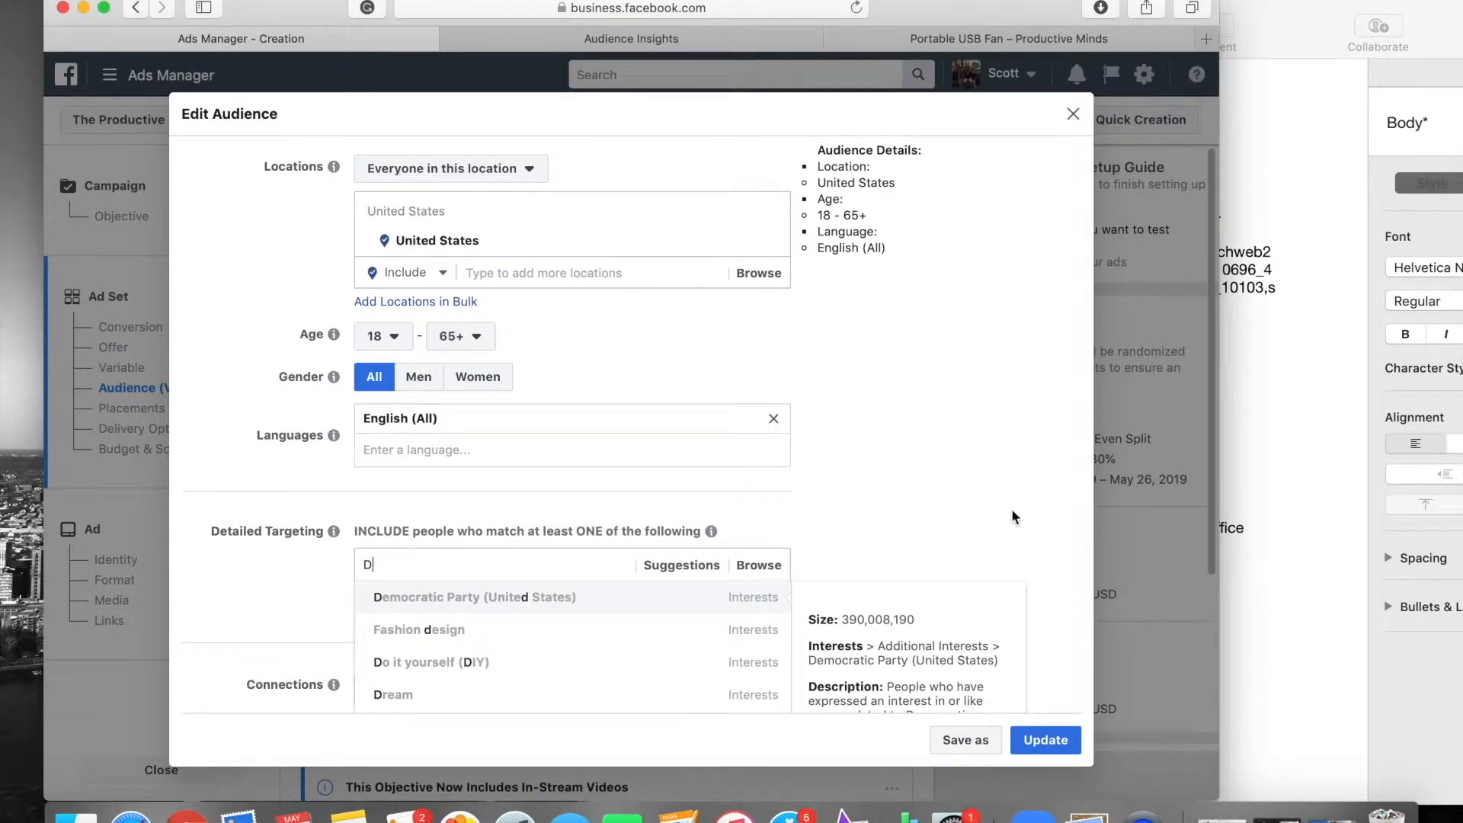
key("super+Tab")
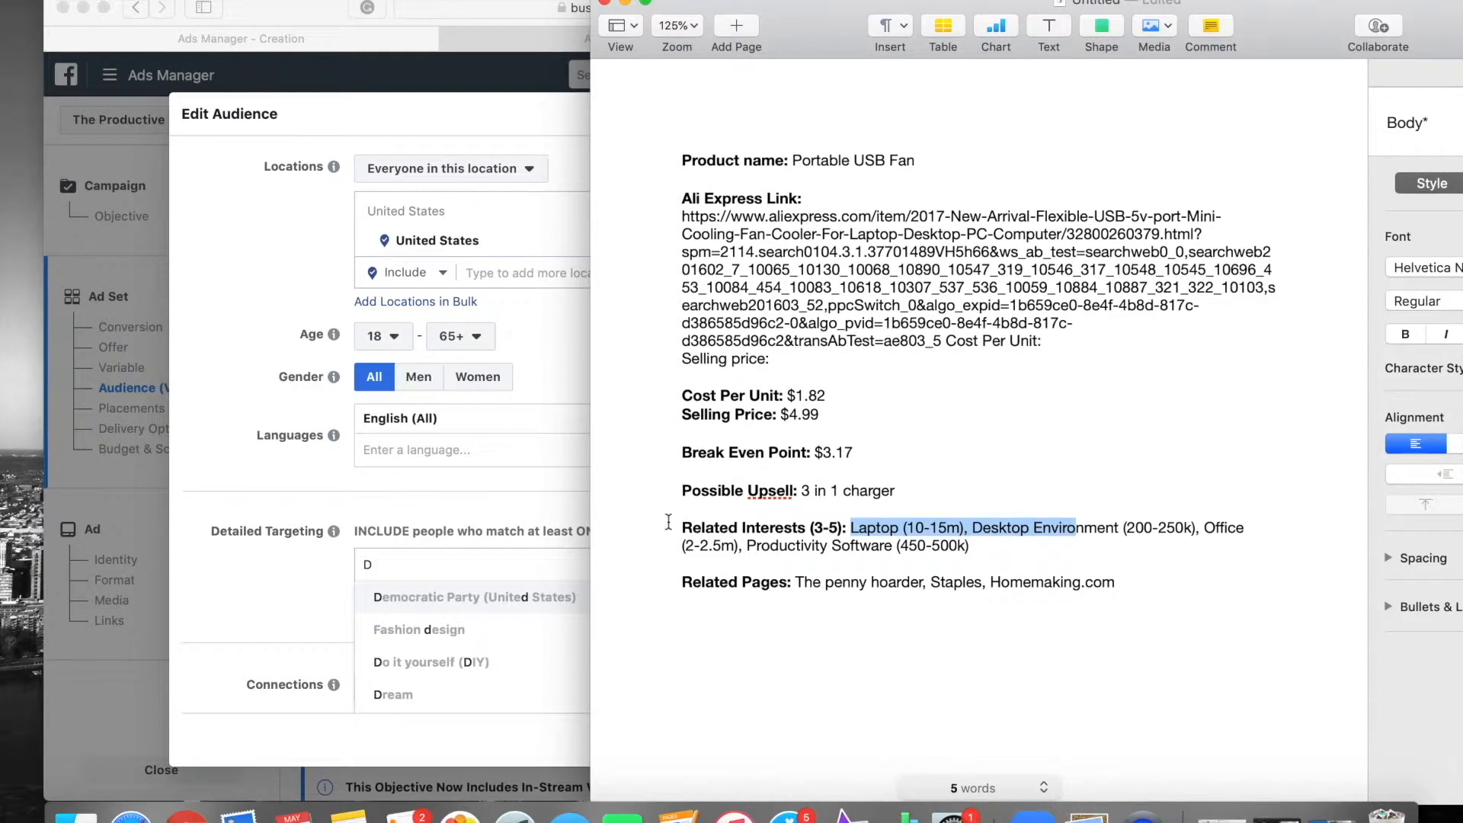
left_click(469, 495)
key("BackSpace")
type("Office")
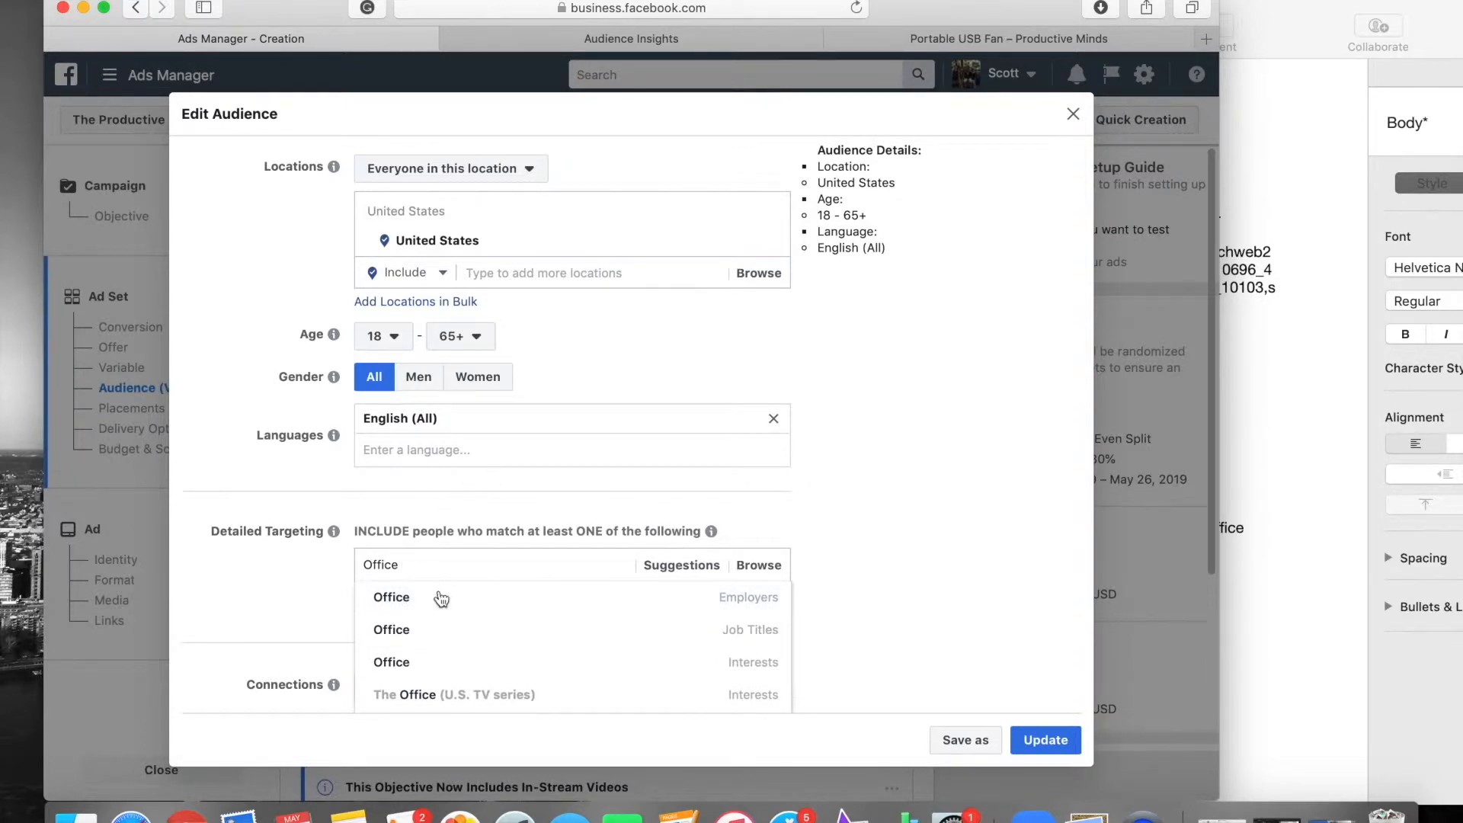
scroll(545, 643, "down", 2)
scroll(547, 644, "up", 2)
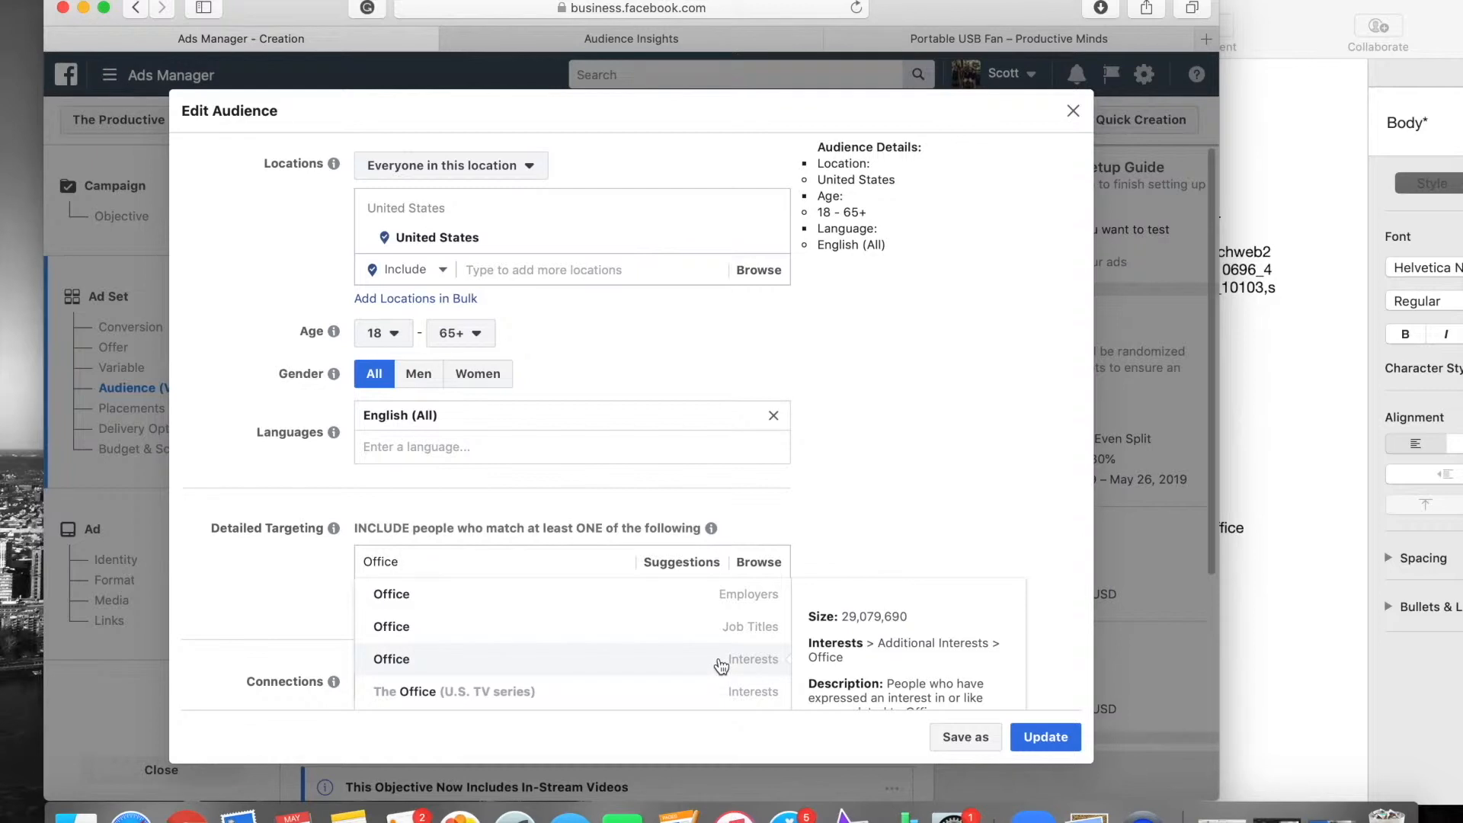
left_click(536, 670)
scroll(811, 547, "down", 3)
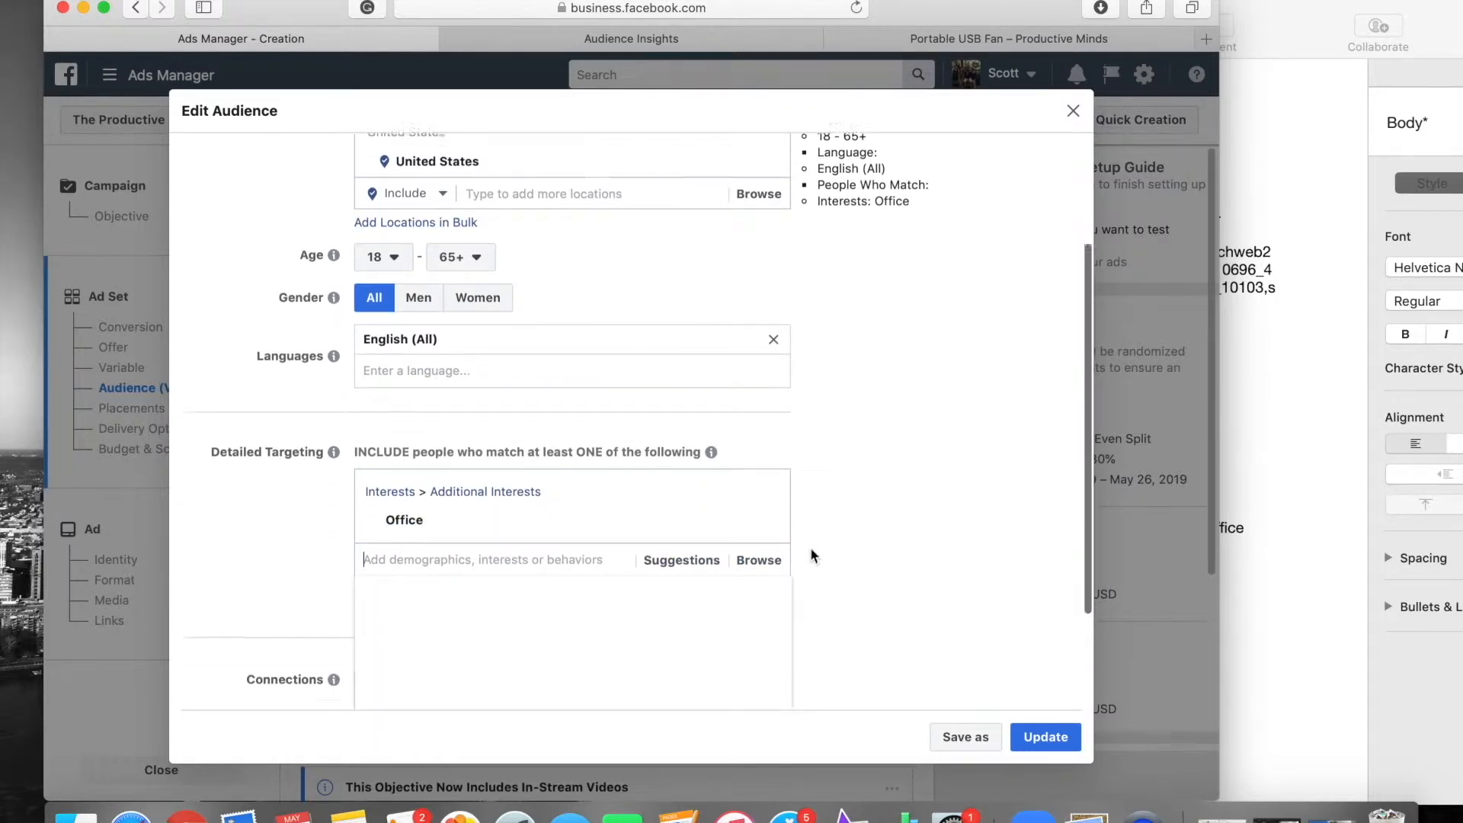
left_click(1045, 737)
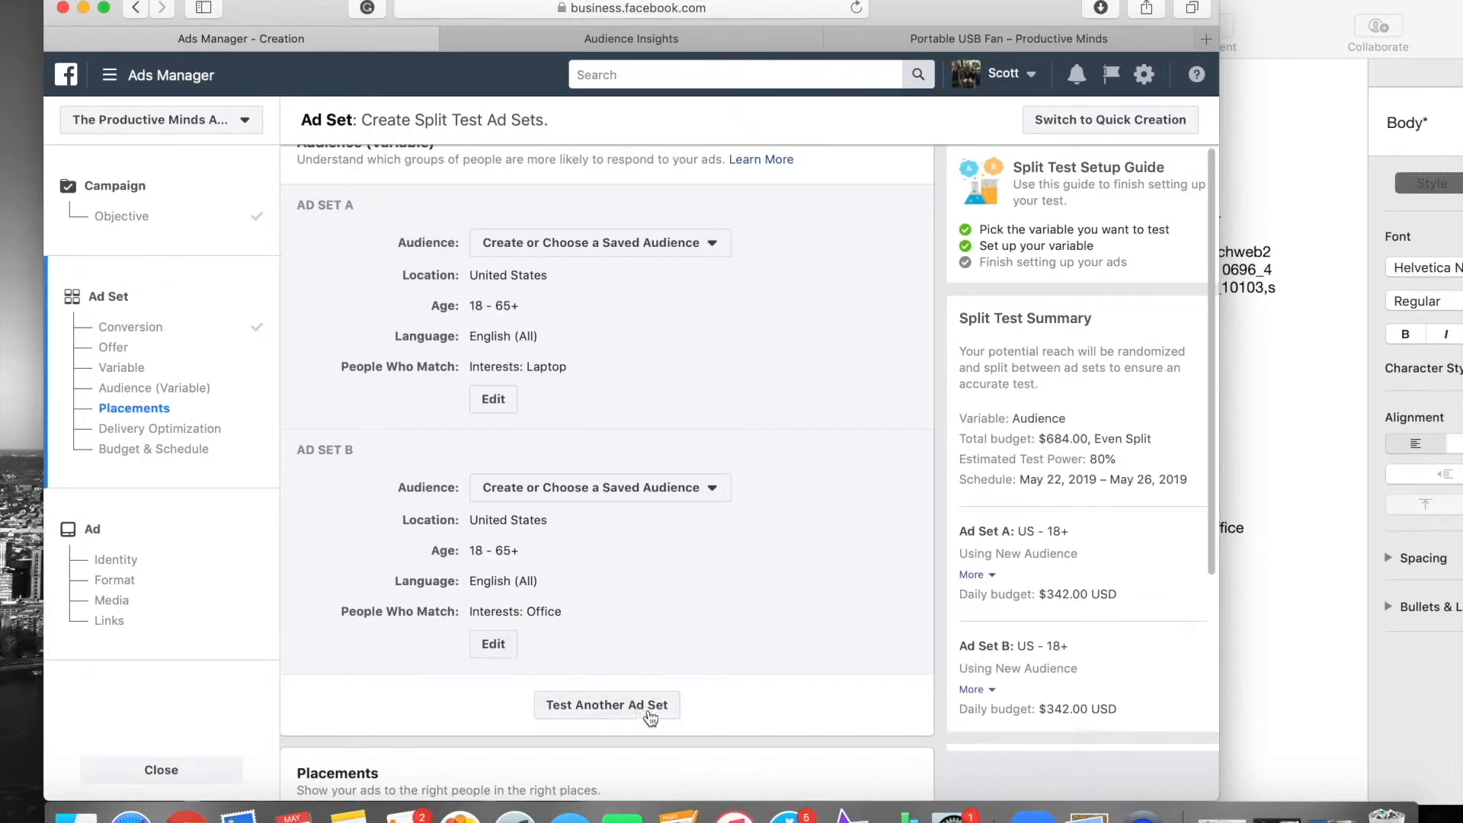
- Add a third ad set to the split test and remove the Office interest from its audience
left_click(648, 712)
scroll(587, 656, "down", 4)
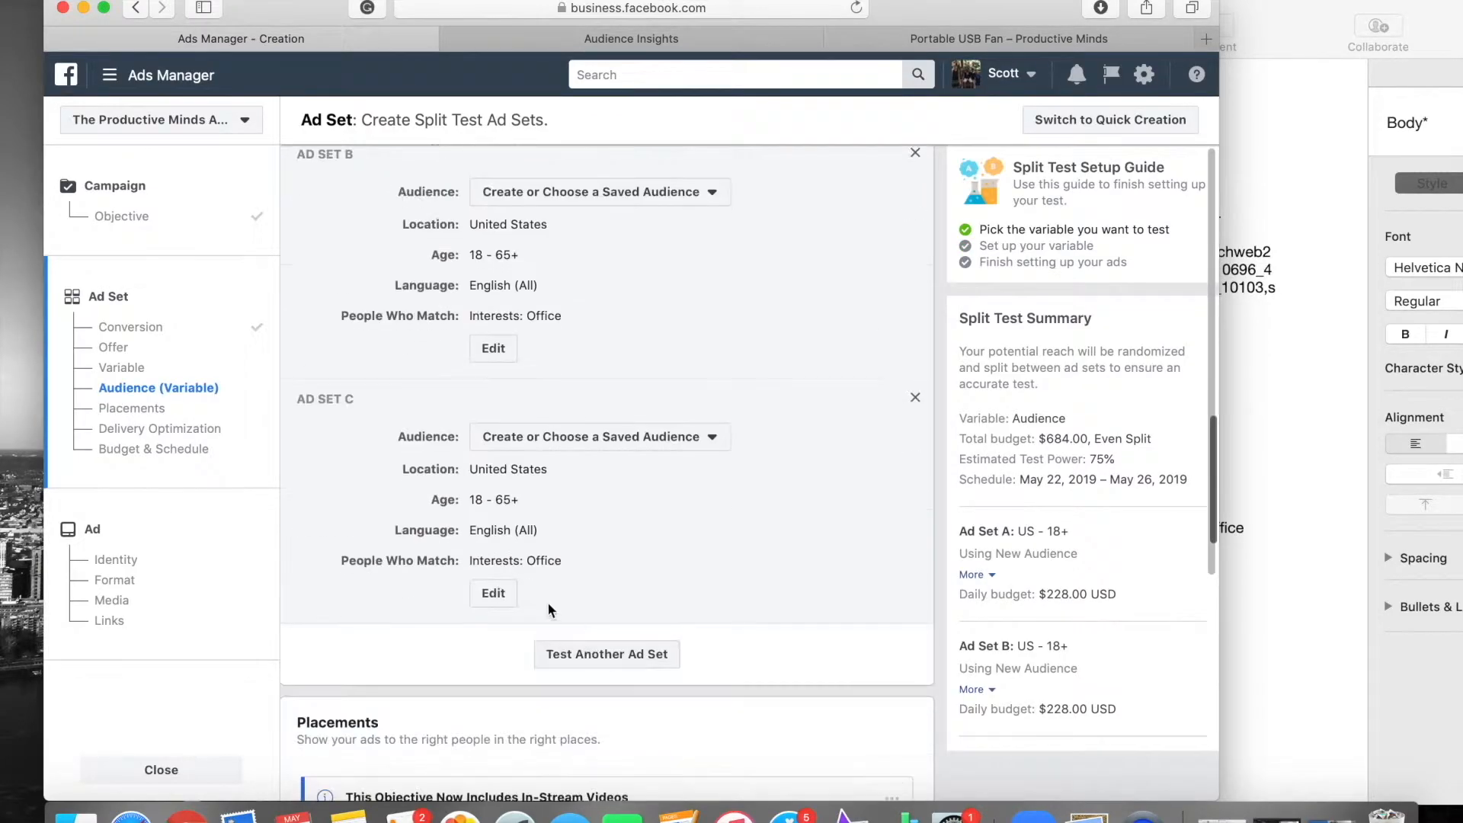
left_click(492, 593)
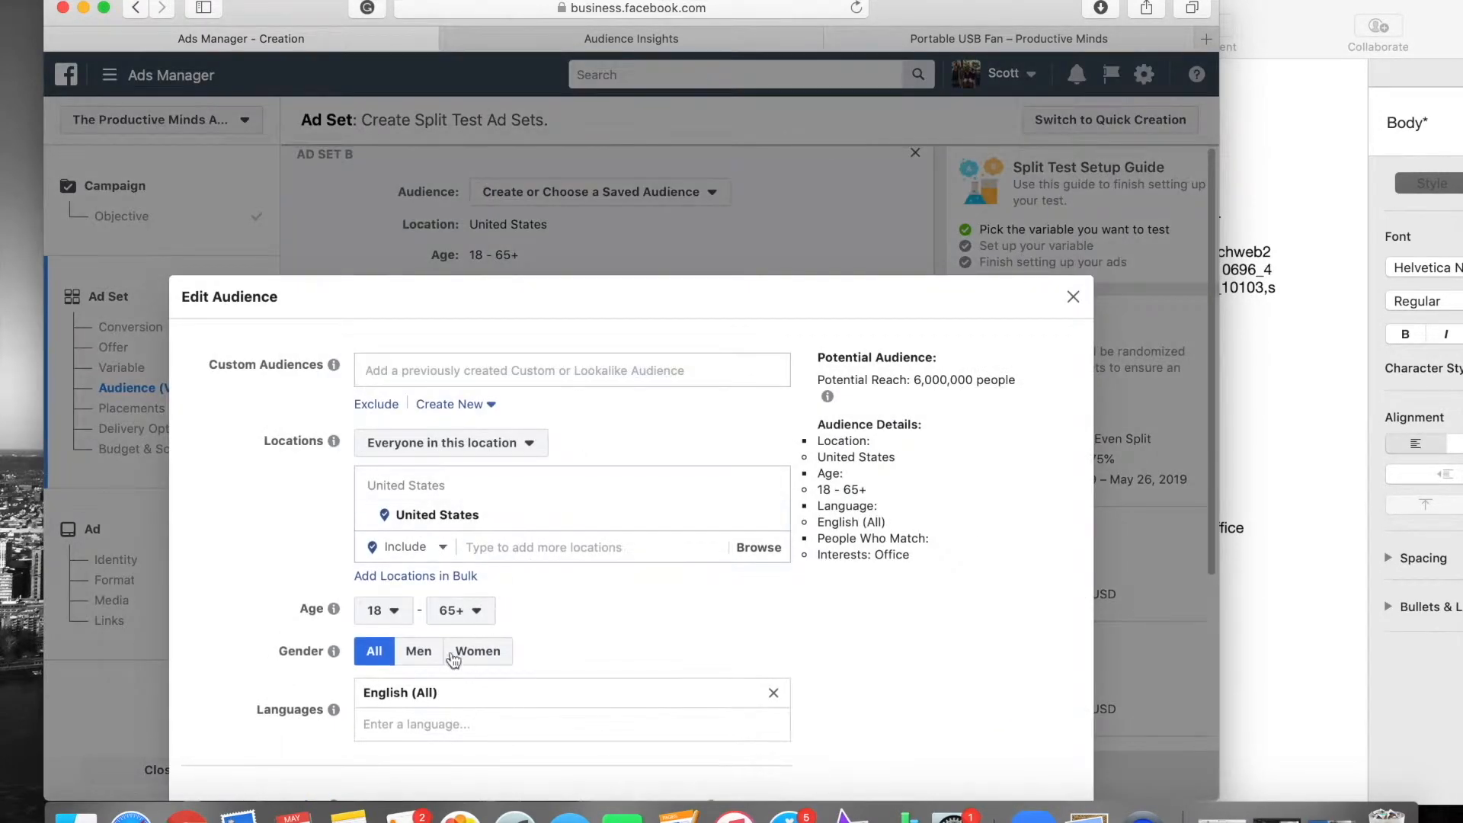
scroll(533, 686, "down", 3)
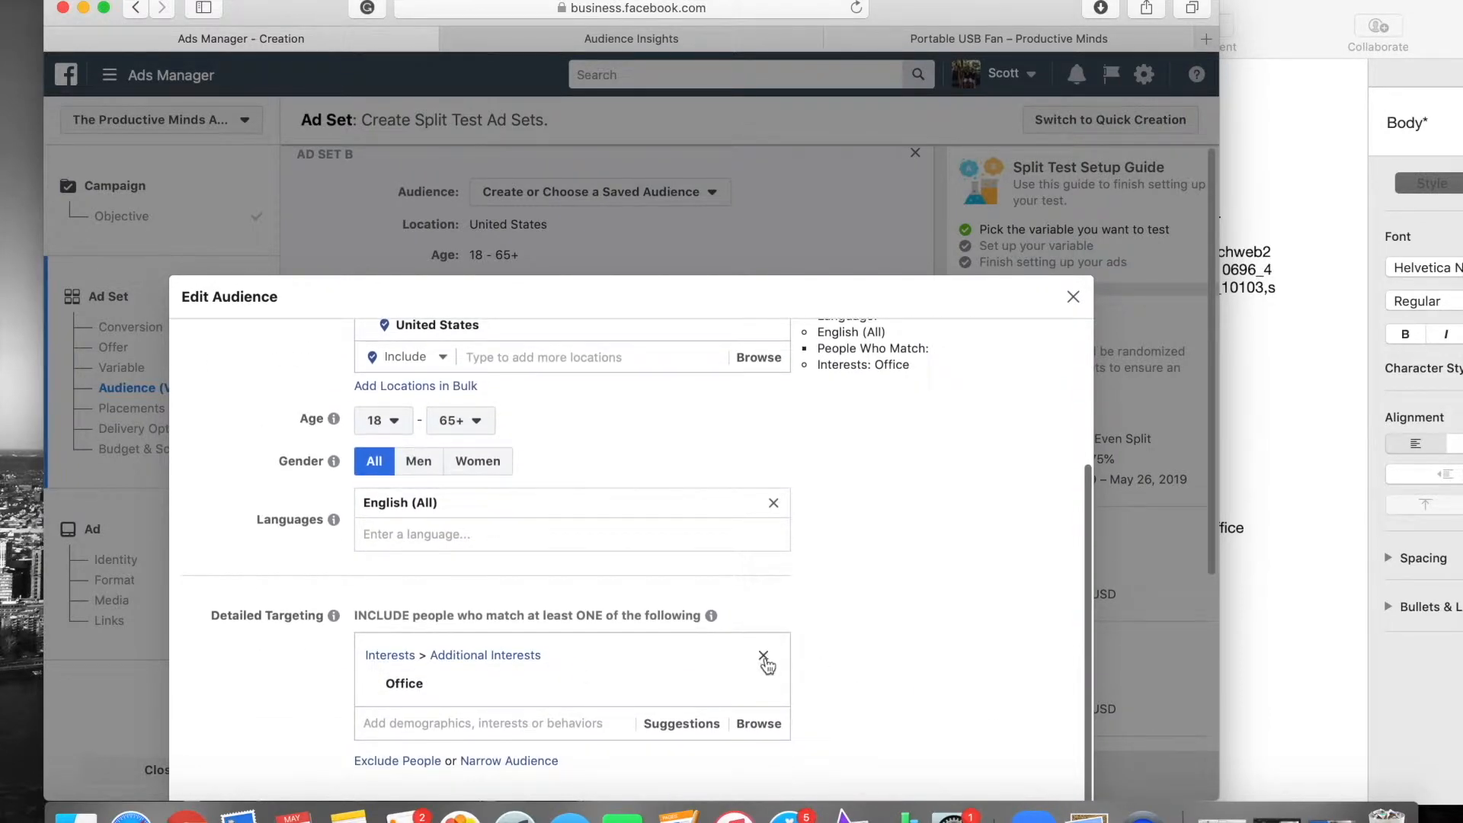
left_click(765, 660)
- Check the related pages in the product notes, add the Staples Inc. interest to Ad Set C's detailed targeting and save the audience
left_click(1329, 554)
left_click(489, 611)
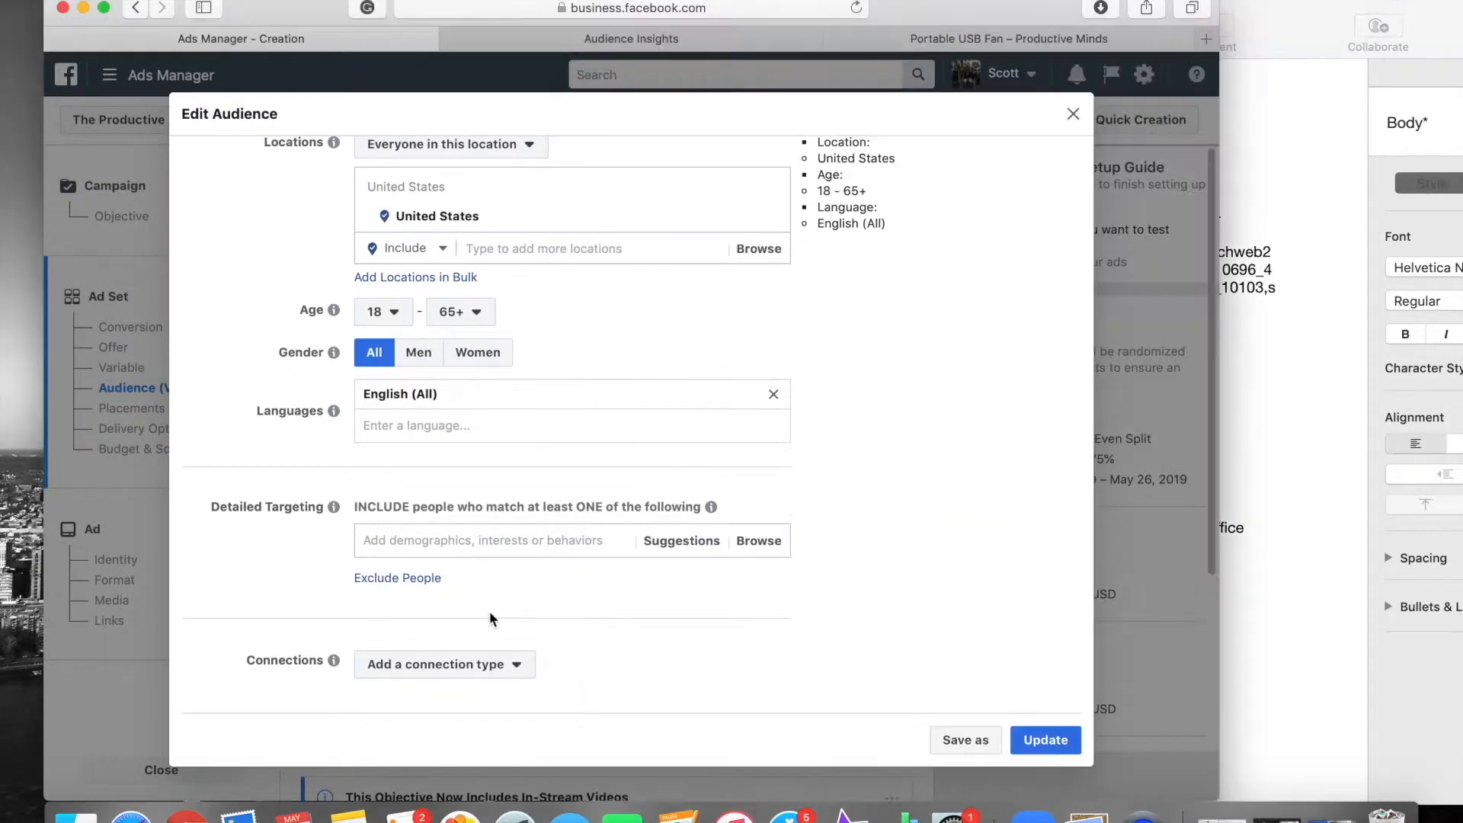
left_click(481, 543)
type("Staples Store")
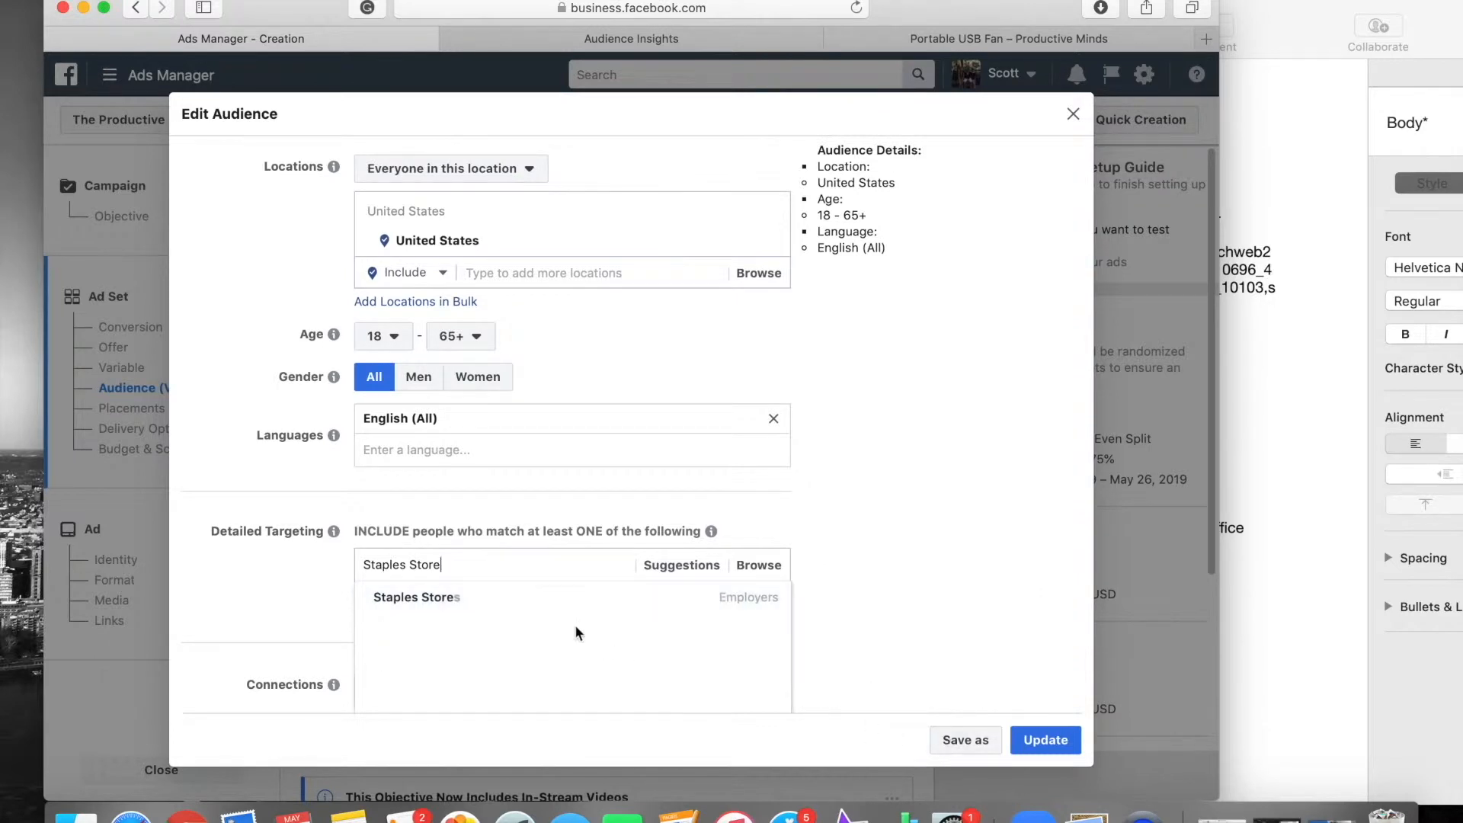
key("BackSpace")
key("BackSpace")
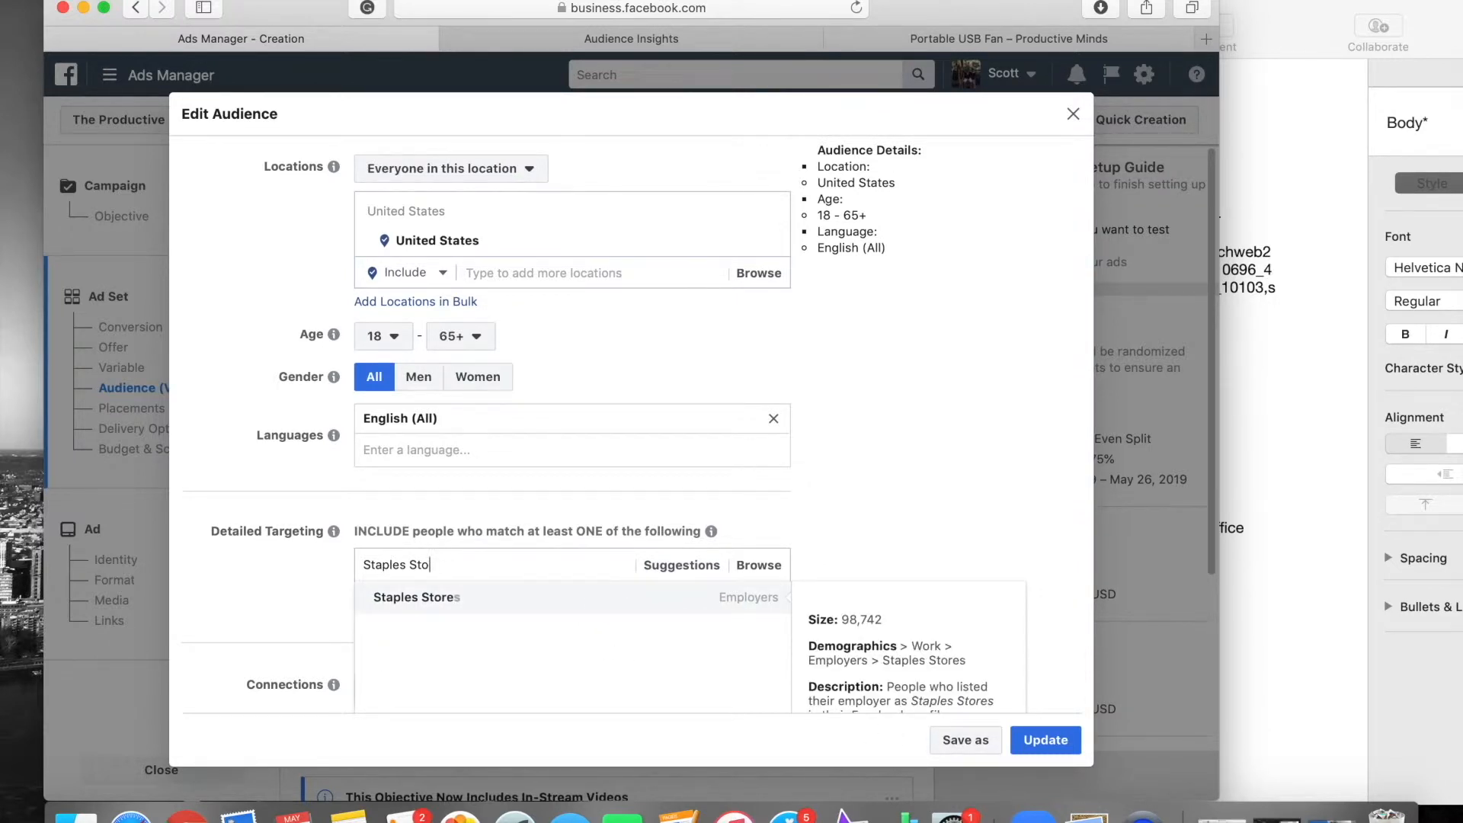
left_click(532, 607)
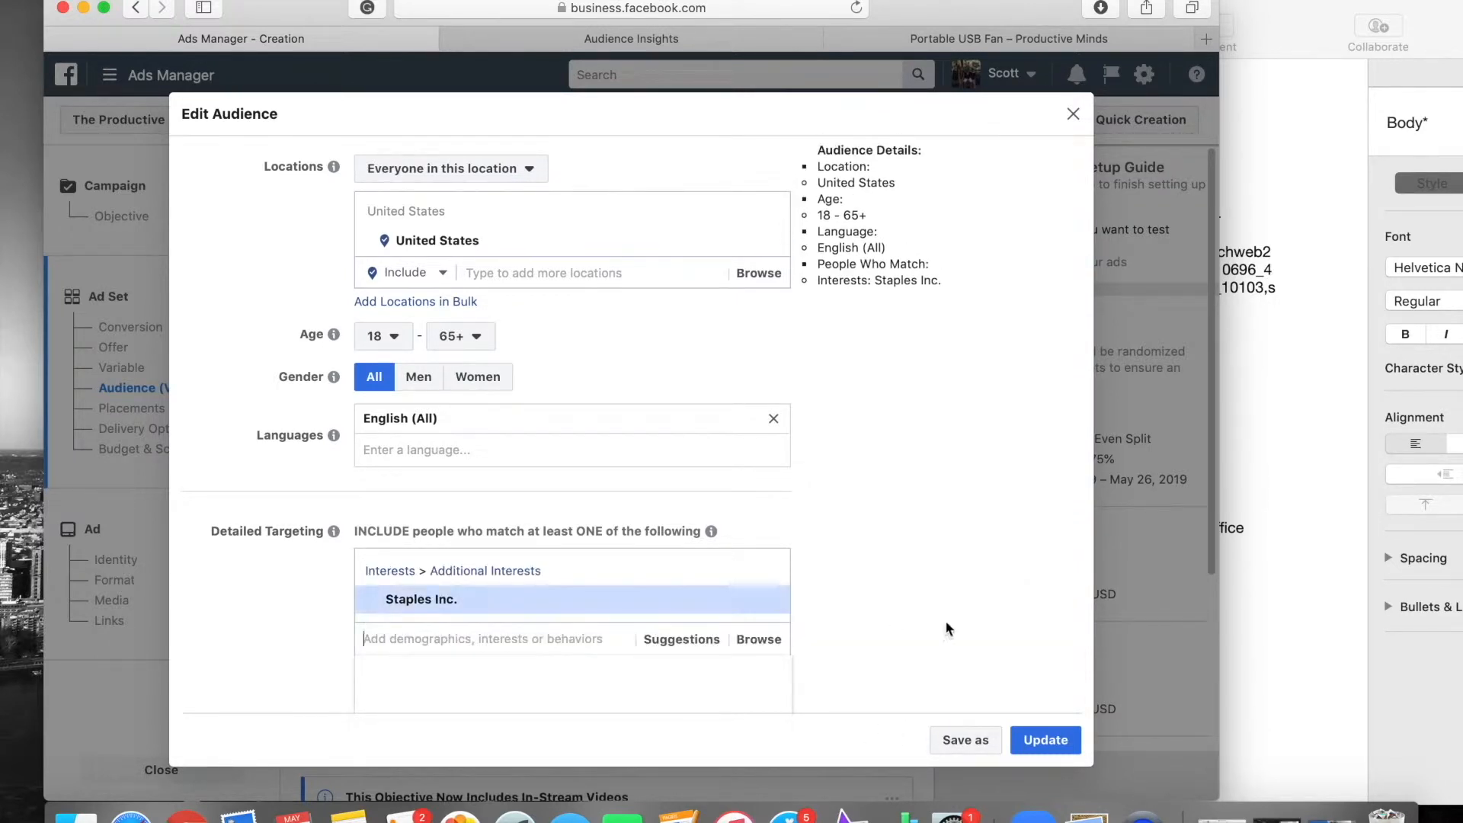
left_click(1045, 740)
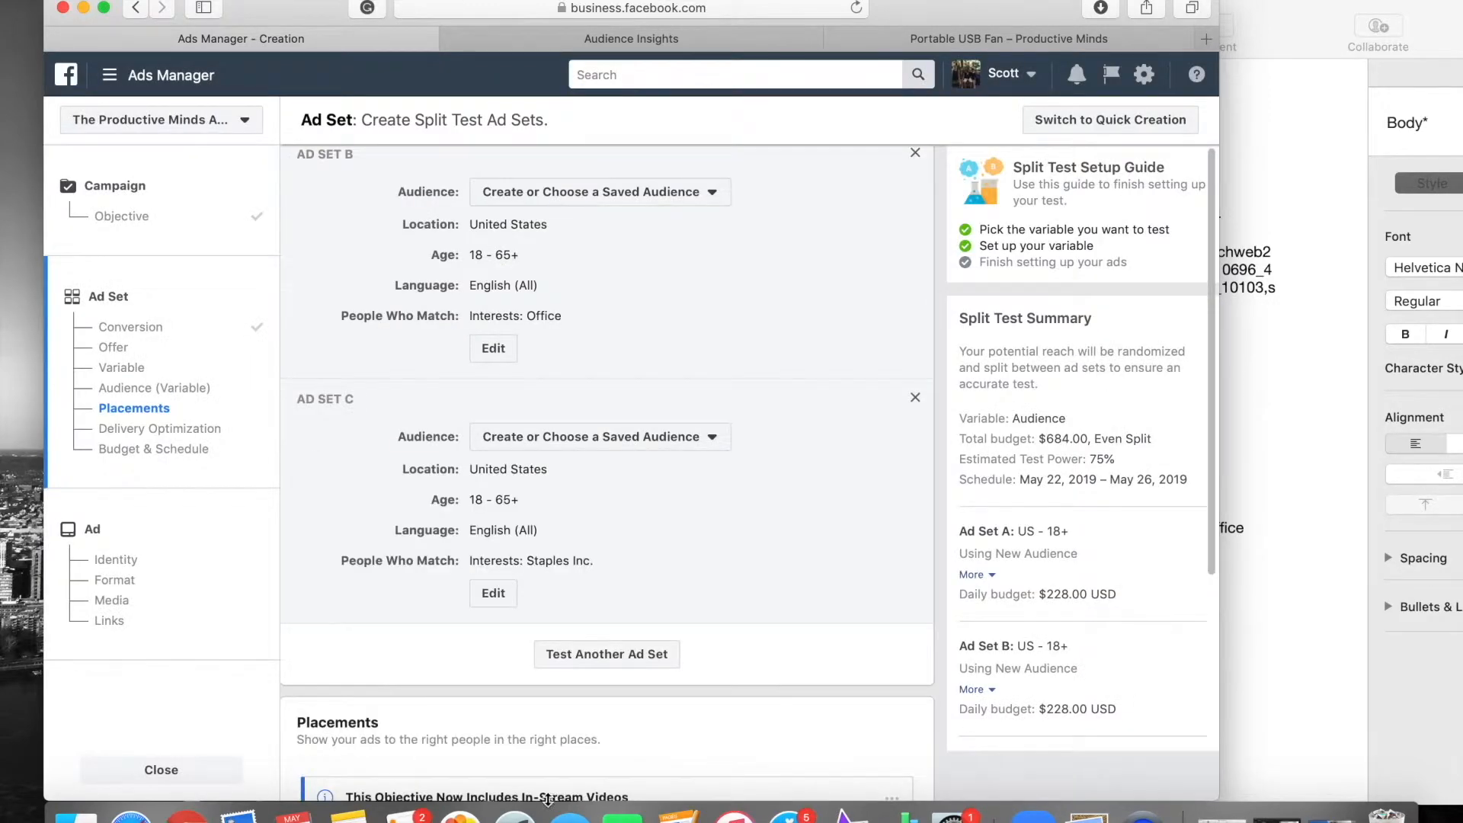
- Add a fourth ad set to the split test and remove the Staples Inc. interest from its audience
left_click(575, 652)
scroll(560, 675, "down", 3)
left_click(499, 609)
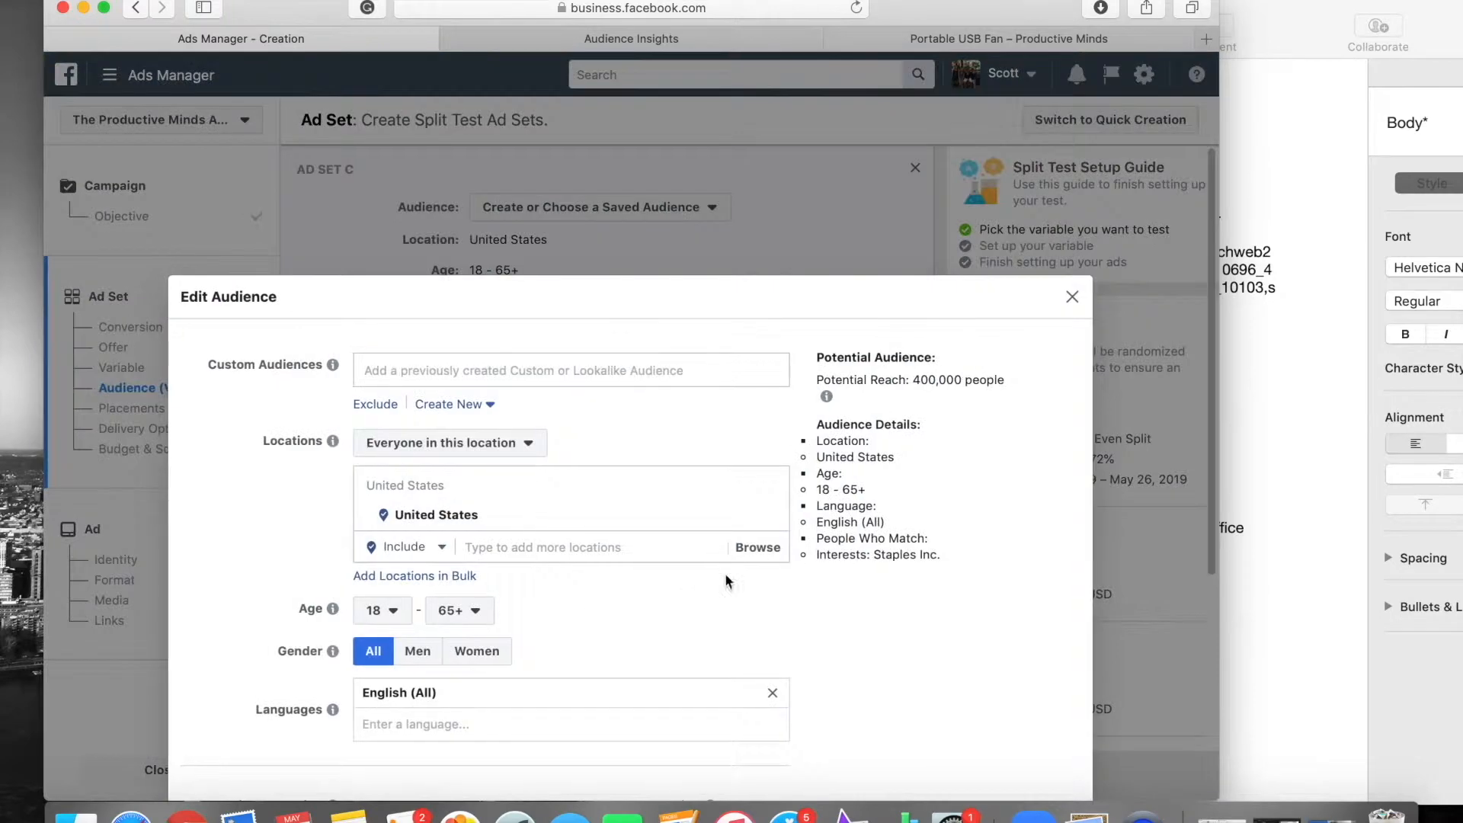
scroll(542, 712, "down", 5)
left_click(774, 705)
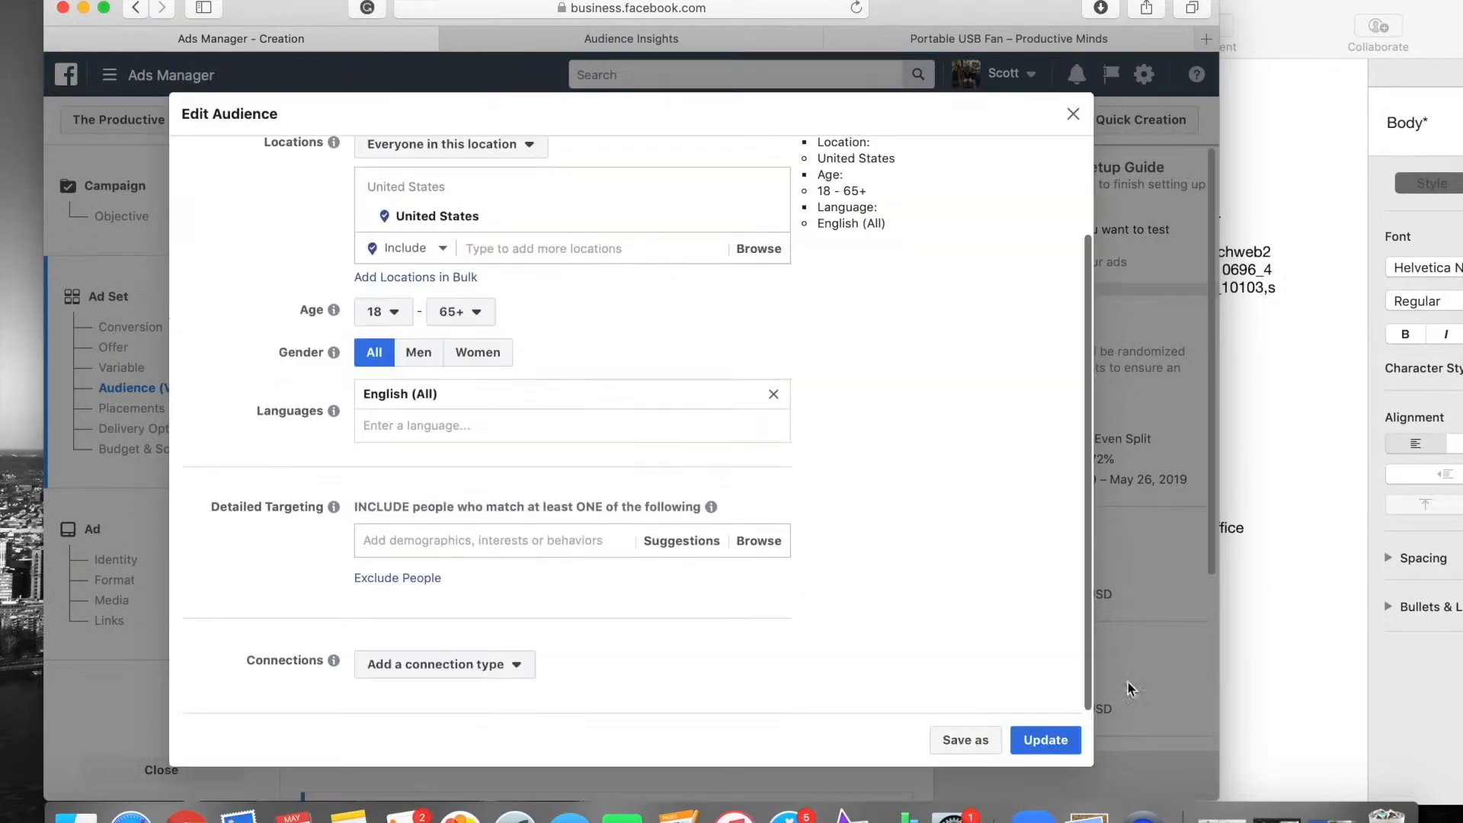
- Check the related pages in the product notes, add The Penny Hoarder interest to the fourth ad set's detailed targeting and save the audience
left_click(1317, 680)
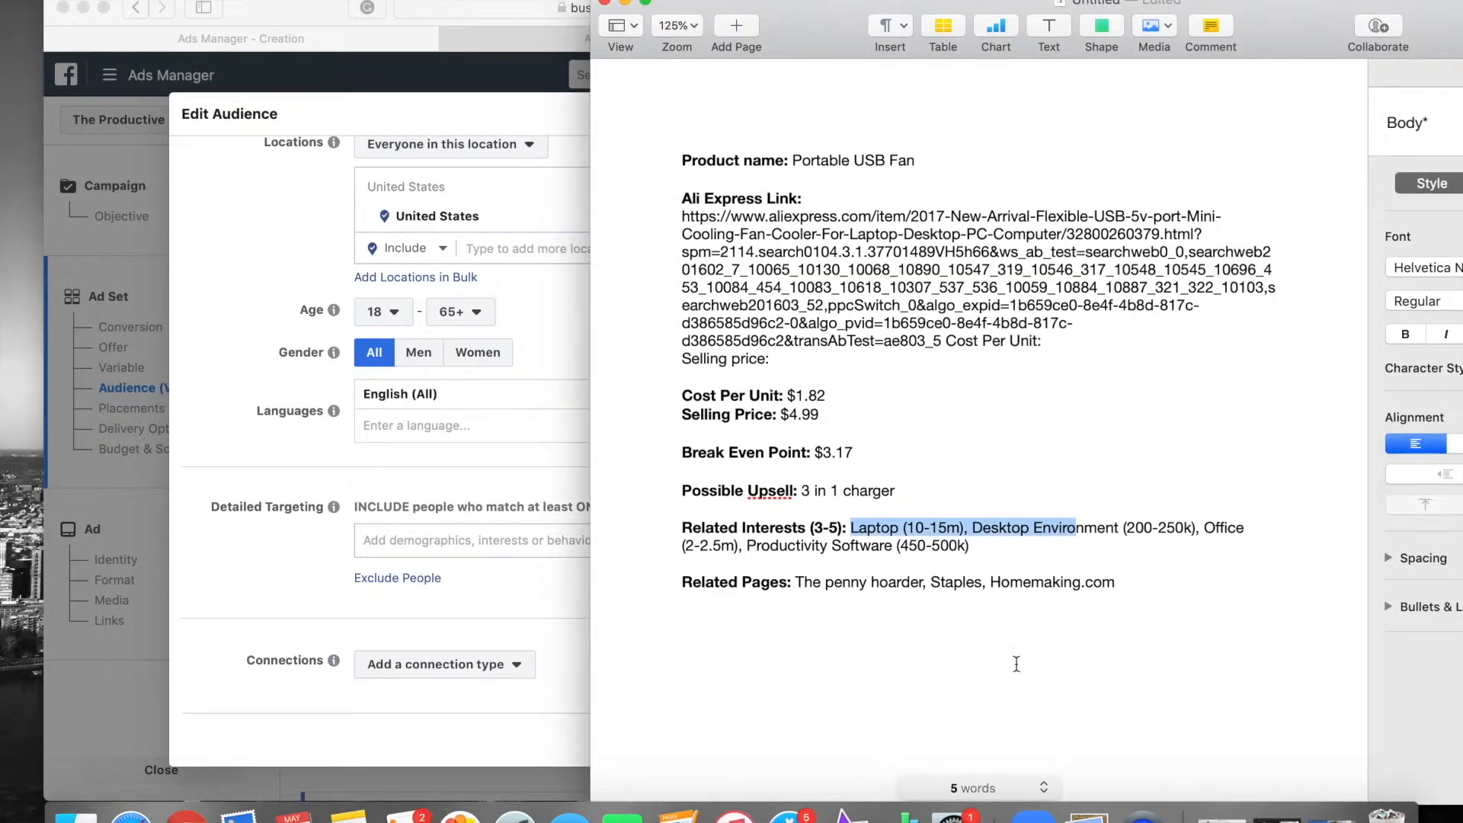
left_click(500, 566)
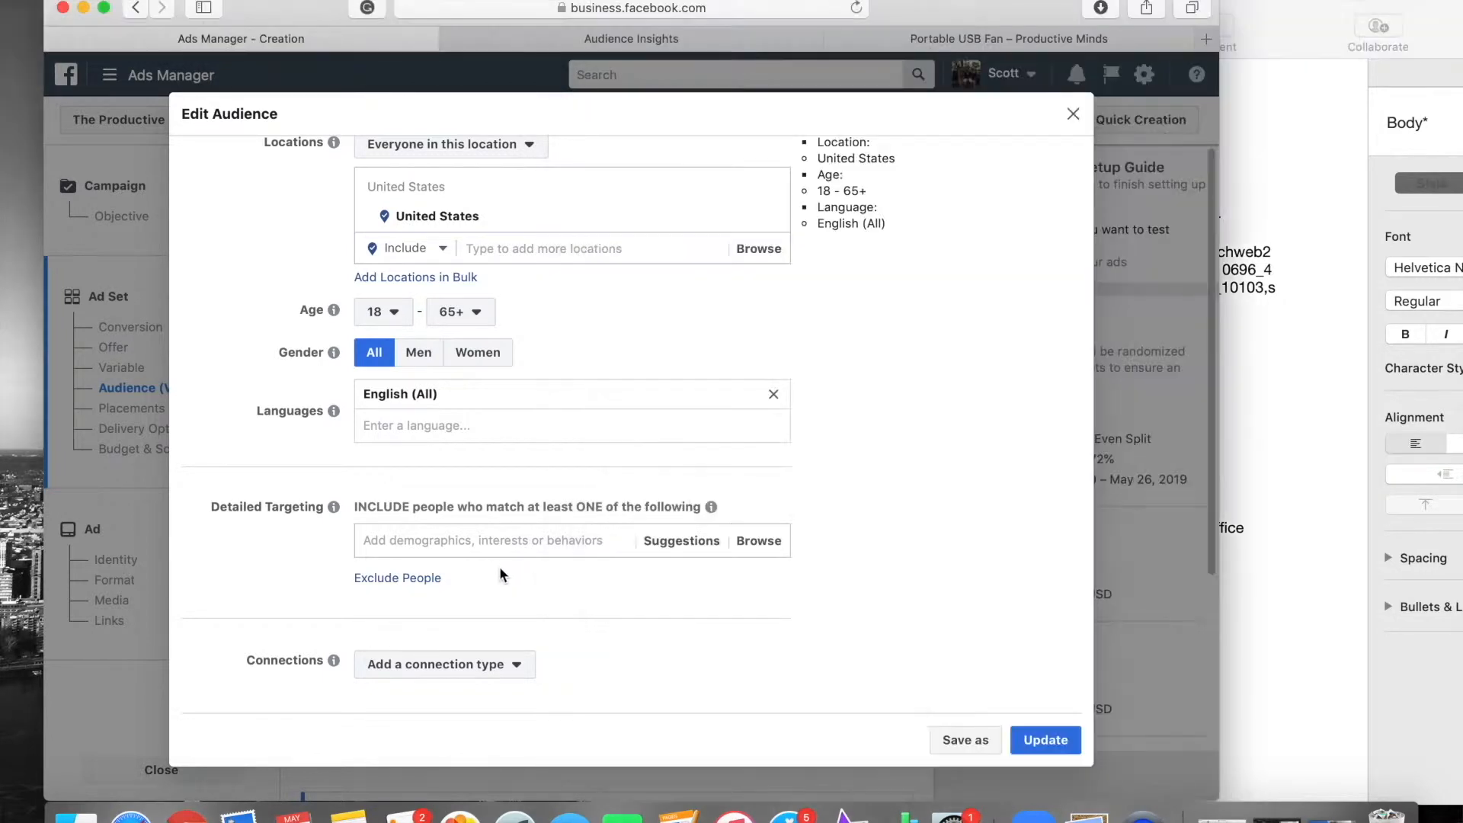
left_click(519, 546)
type("The ")
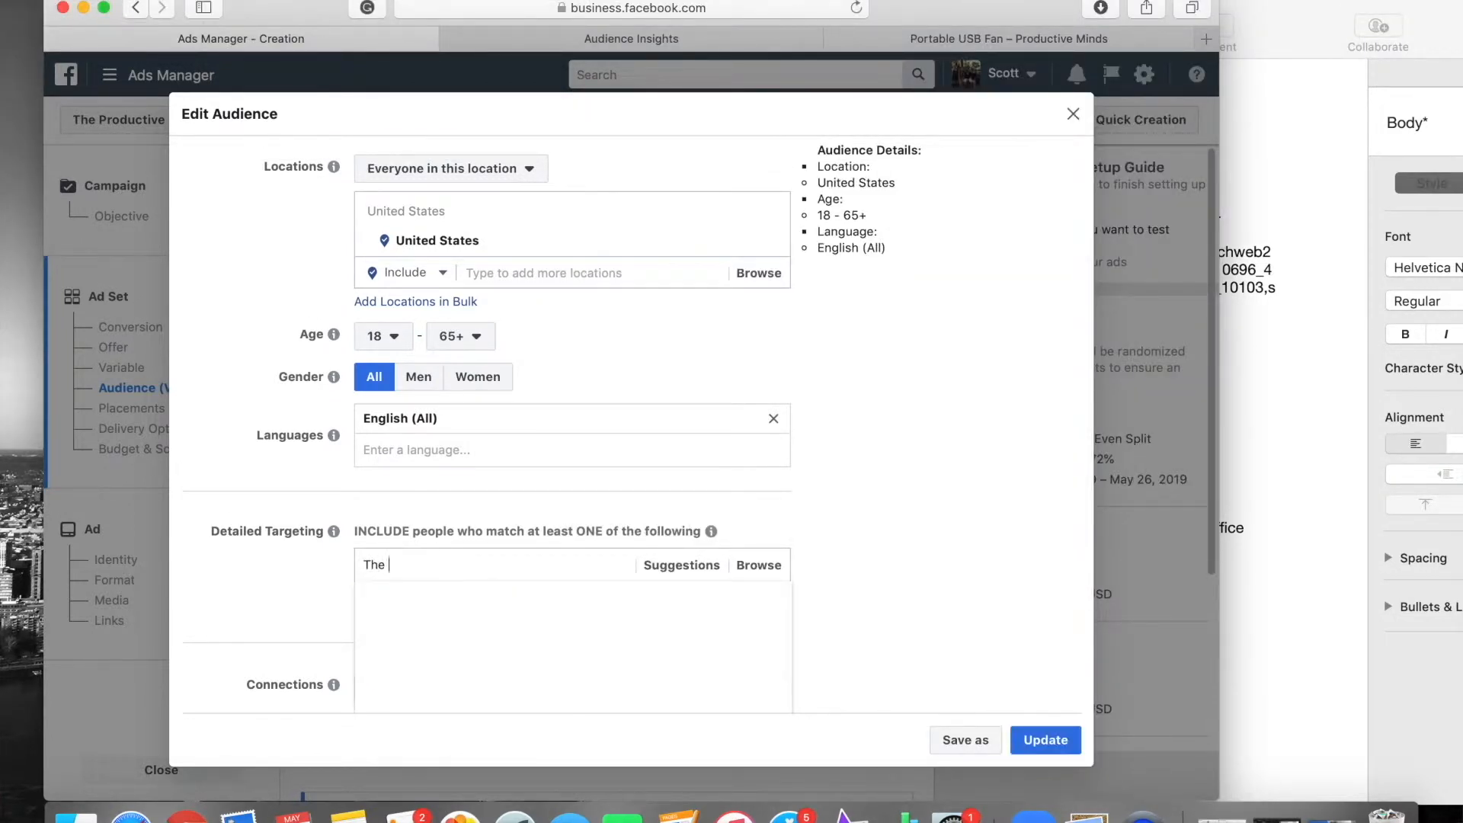
type("Hoarder")
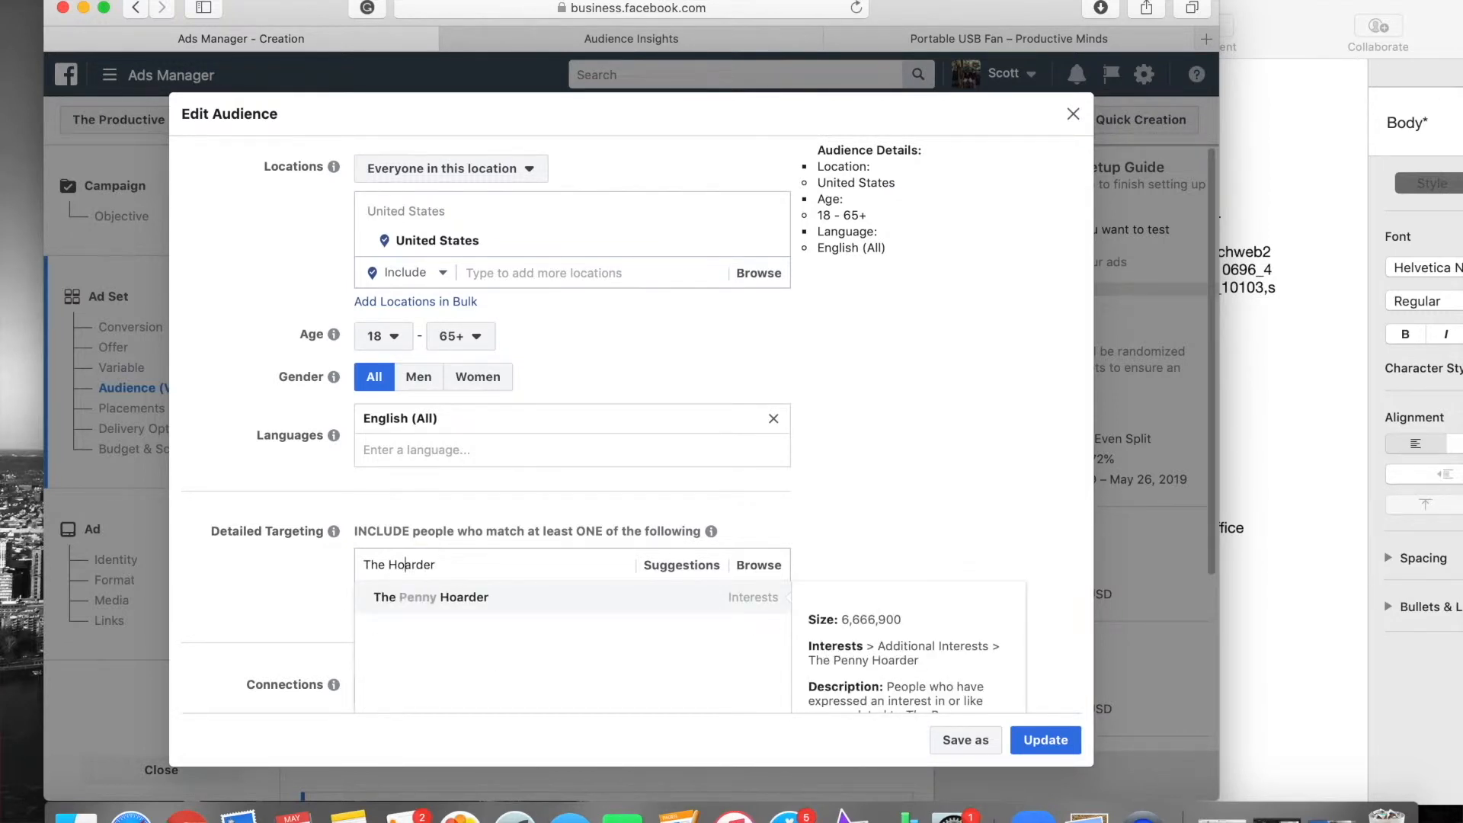
left_click(640, 598)
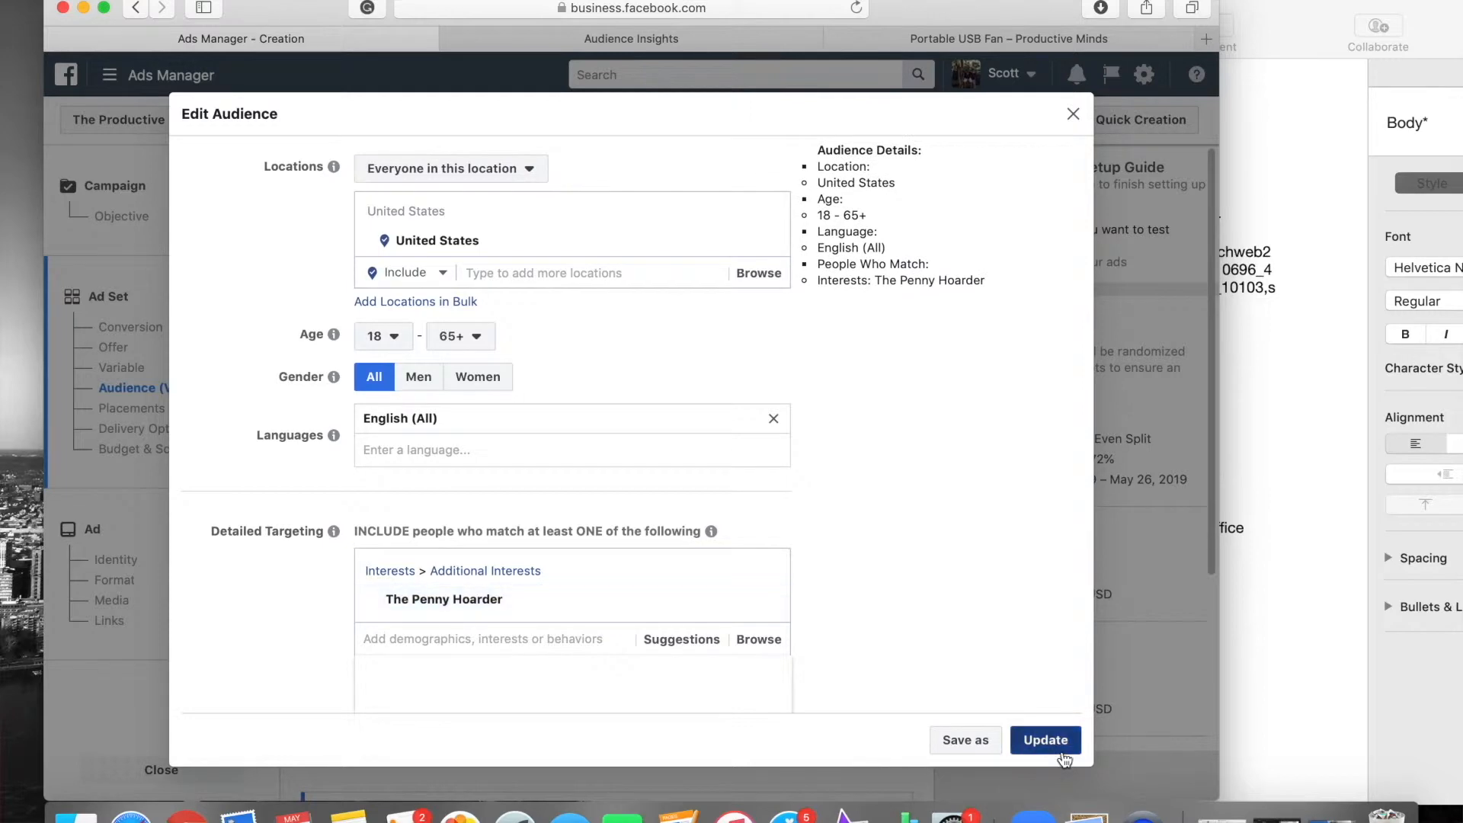
left_click(1051, 742)
- Switch the split test's placements from automatic to manually edited
scroll(800, 387, "down", 10)
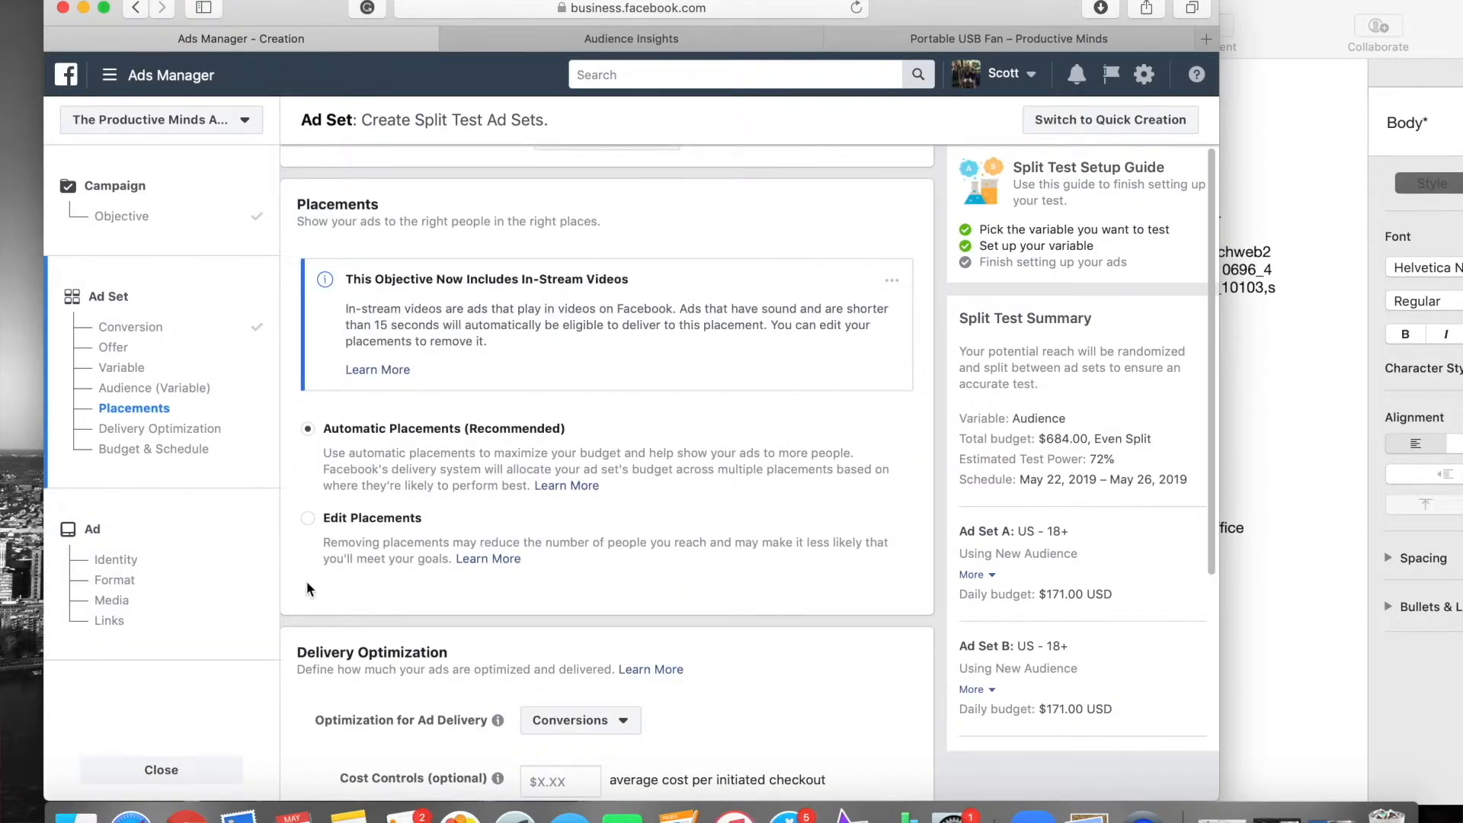
left_click(314, 515)
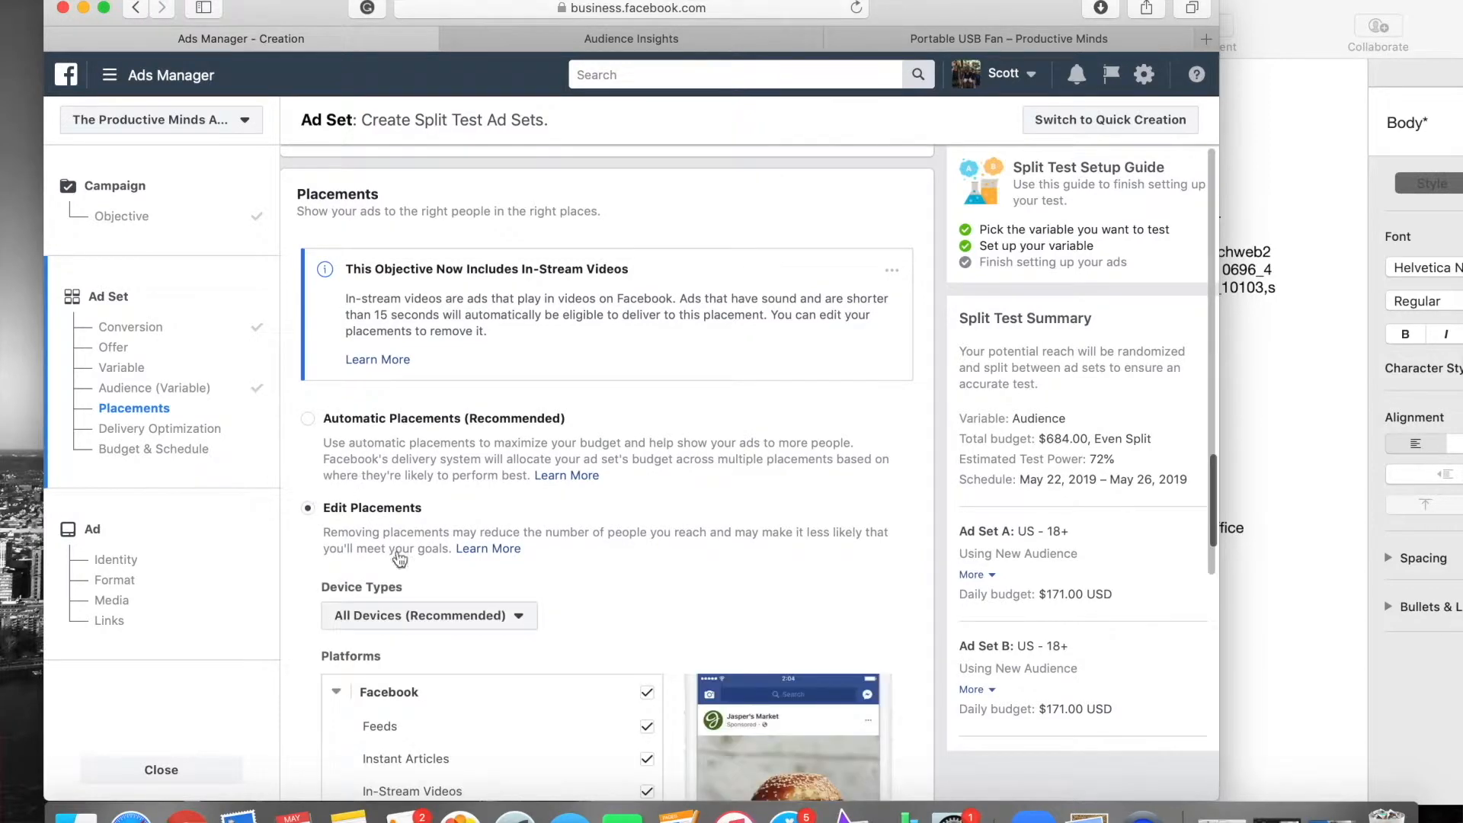
scroll(399, 558, "down", 5)
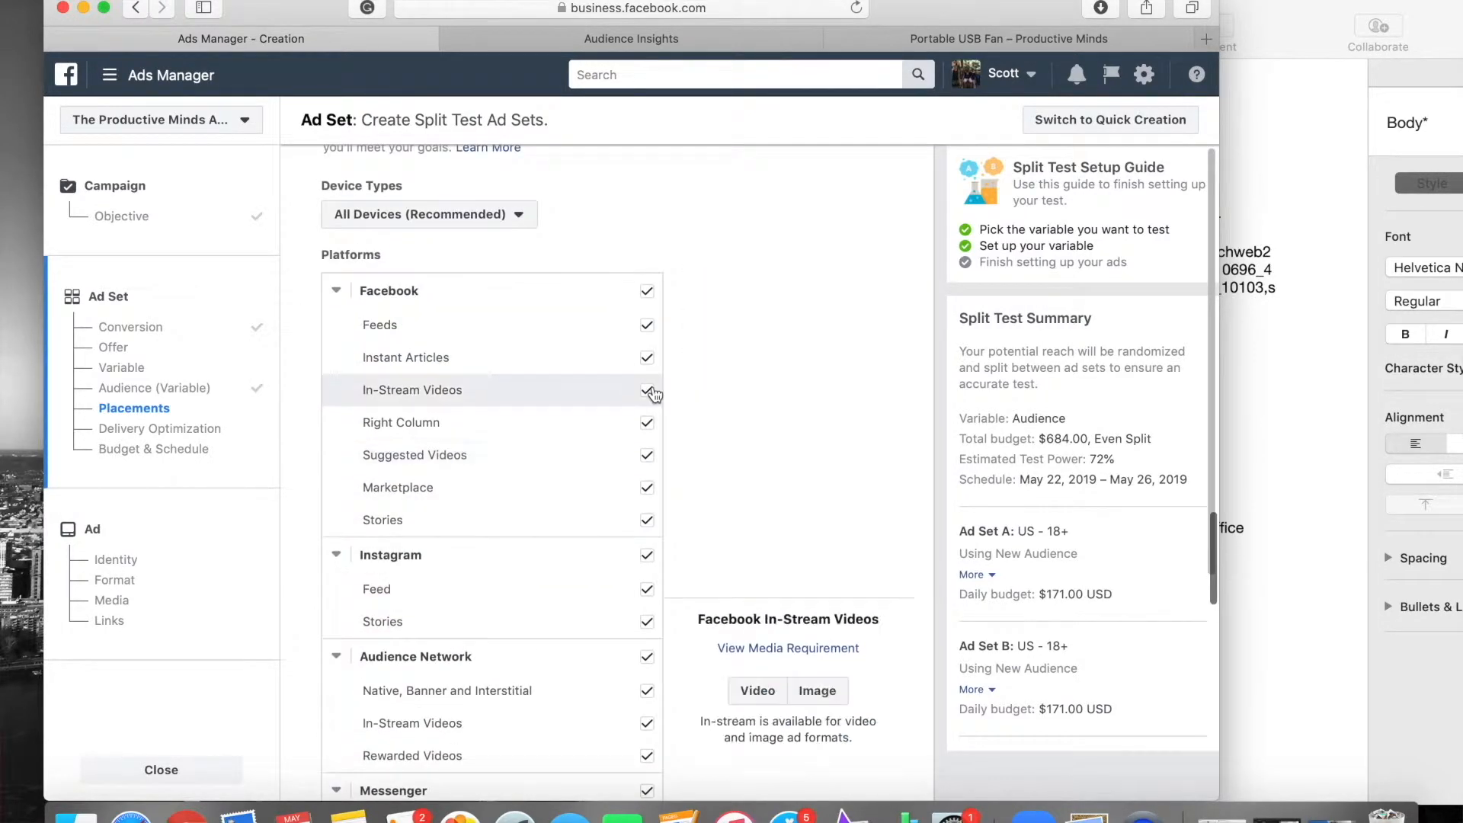
- Exclude Facebook's Instant Articles, In-Stream Videos, Right Column, Suggested Videos, Marketplace and Stories placements, keeping only Feeds
left_click(647, 358)
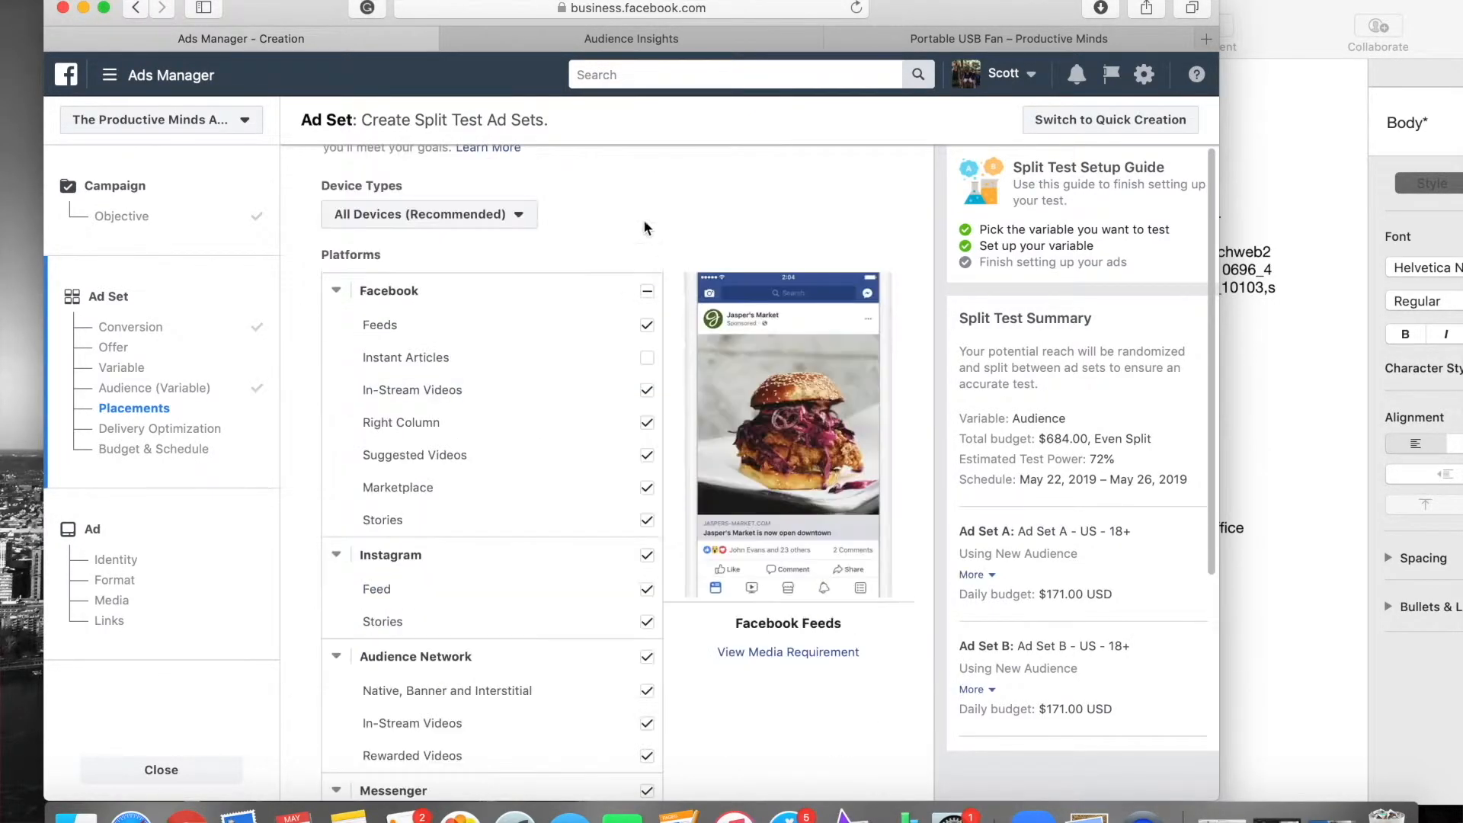
scroll(648, 394, "down", 8)
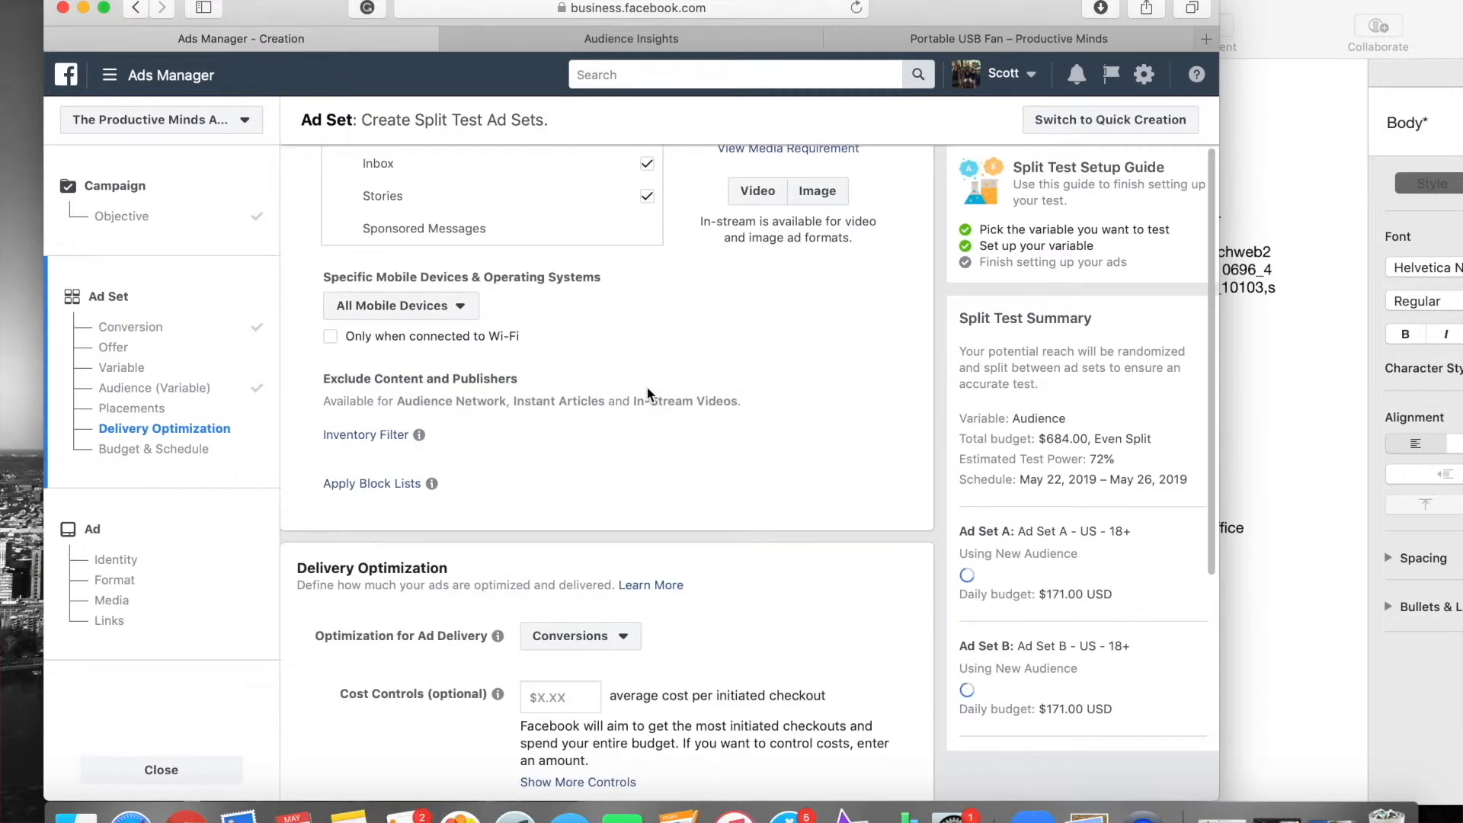
scroll(648, 394, "up", 7)
left_click(647, 289)
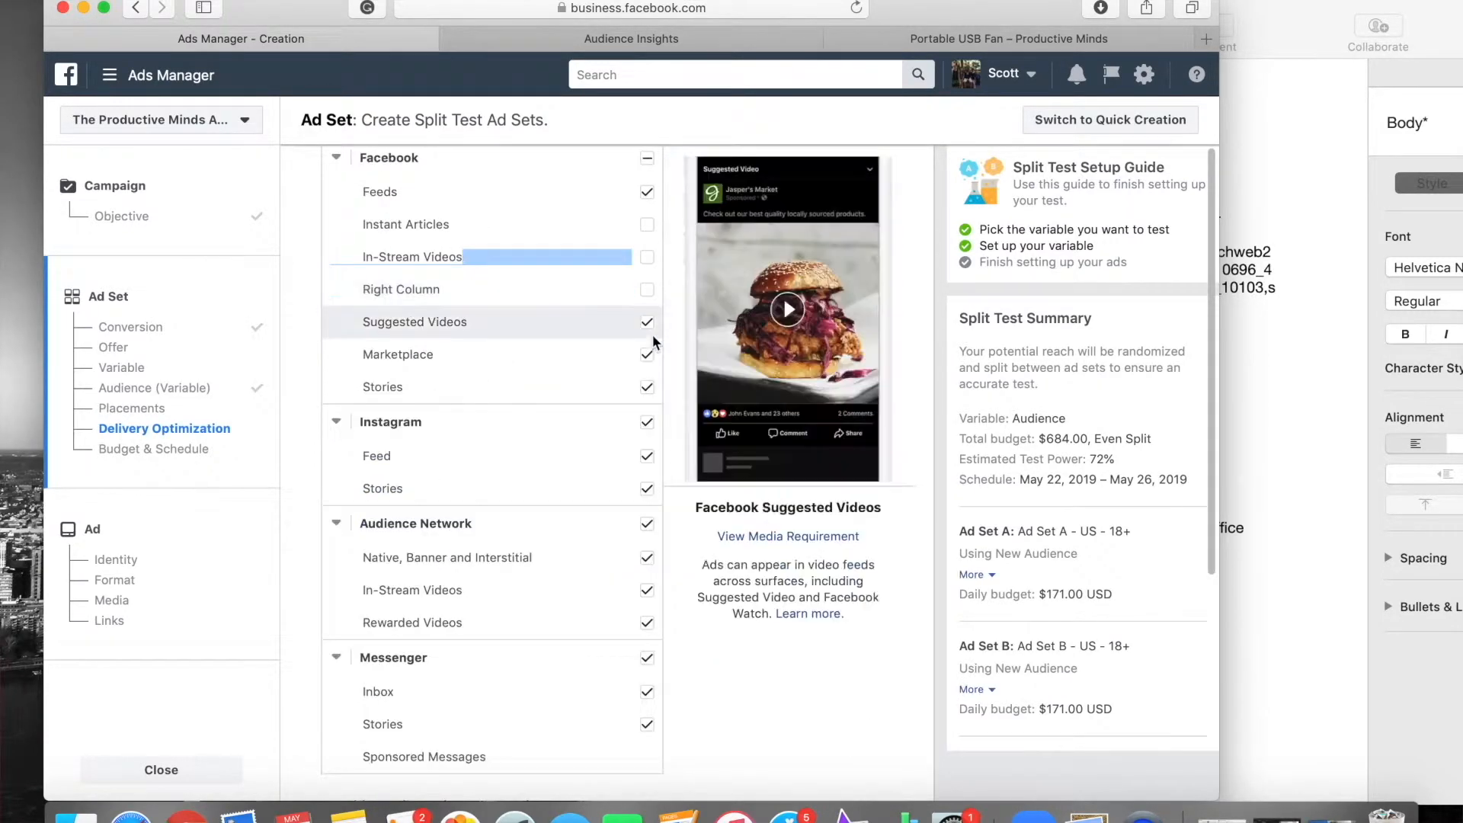
left_click(647, 323)
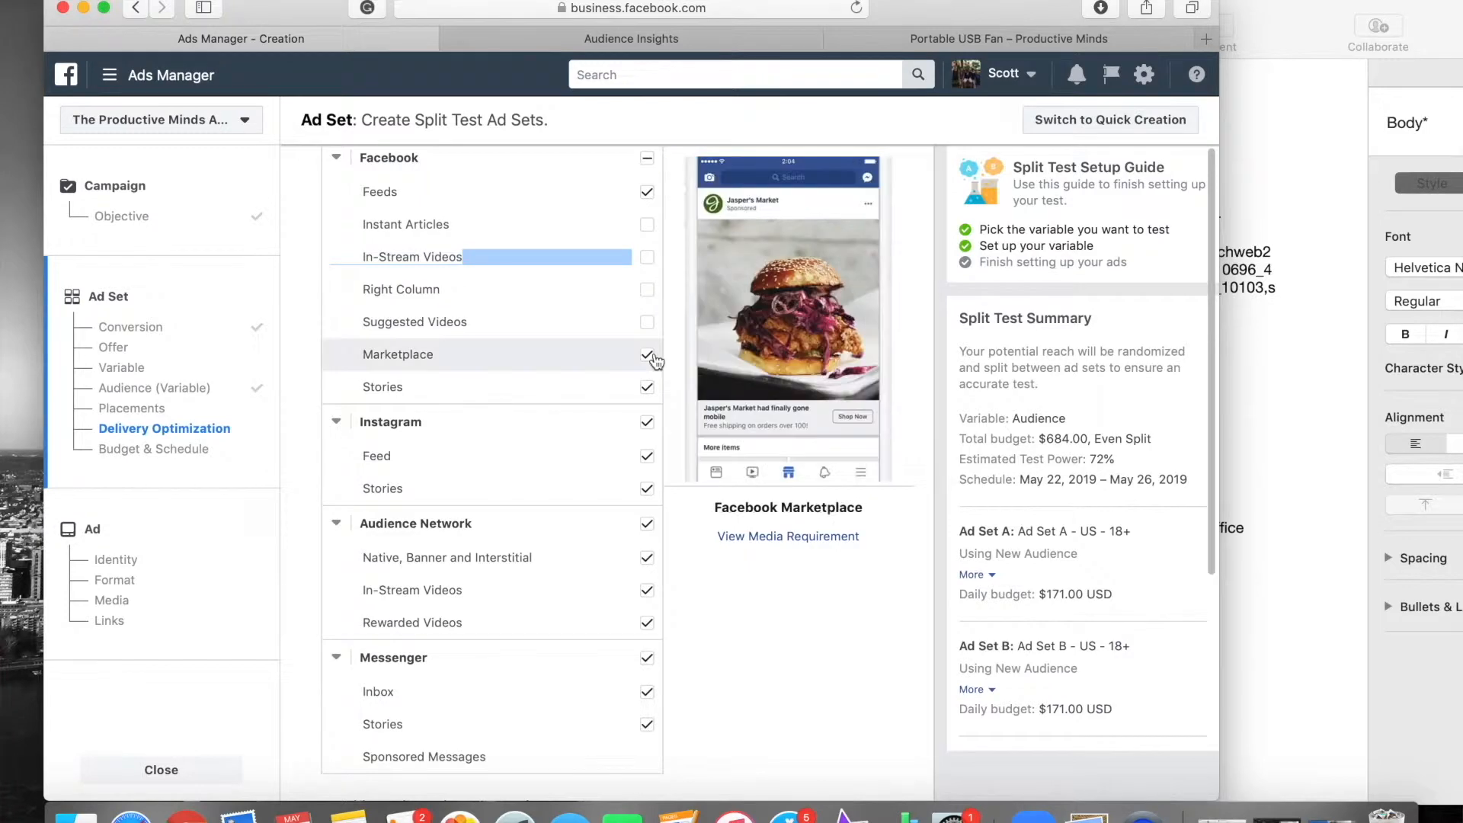
left_click(647, 355)
scroll(649, 355, "down", 8)
scroll(646, 320, "up", 8)
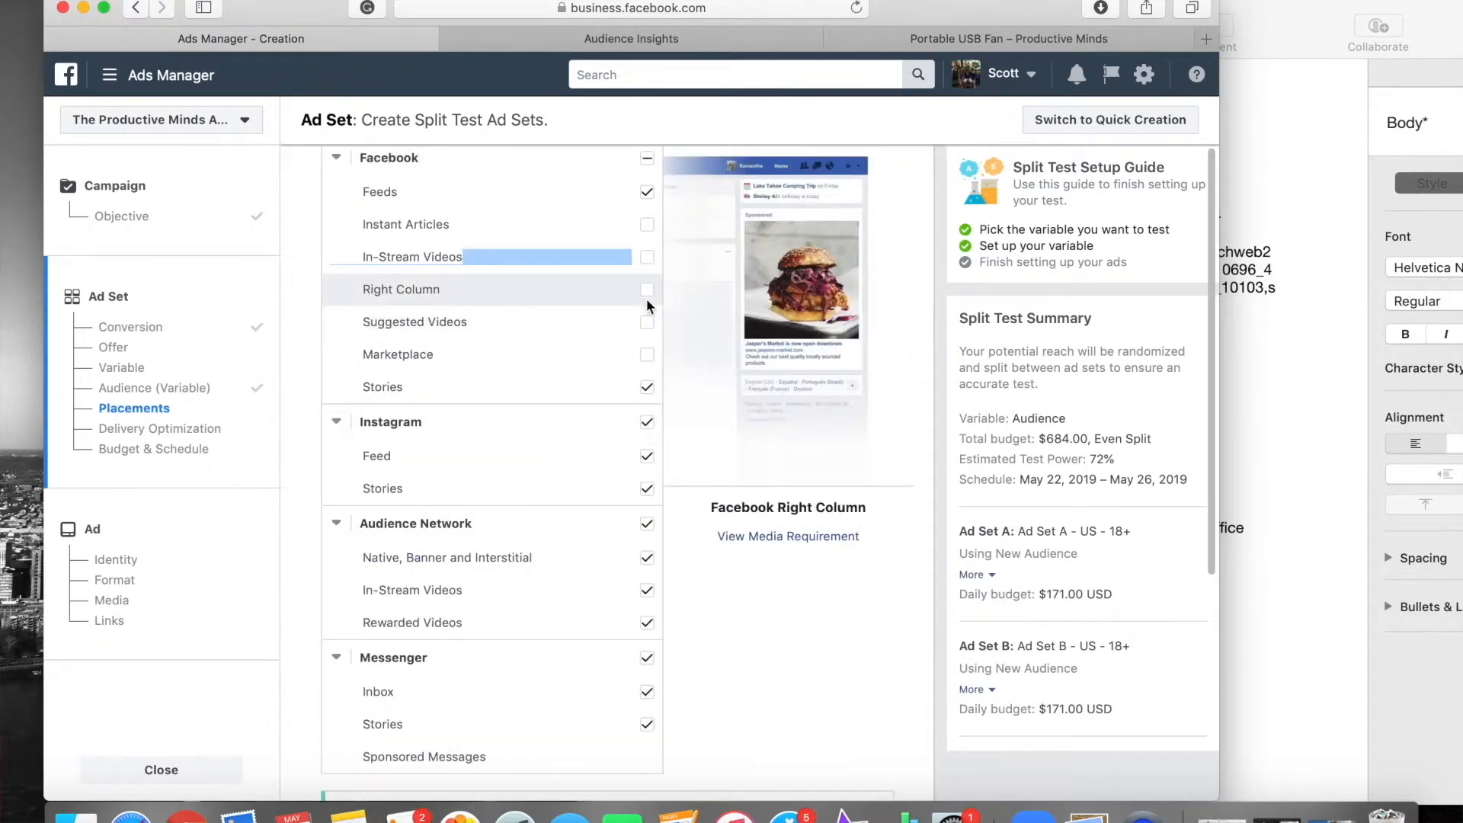
left_click(647, 388)
- Exclude Instagram Stories and all Audience Network and Messenger placements, keeping Instagram Feed
scroll(418, 506, "down", 3)
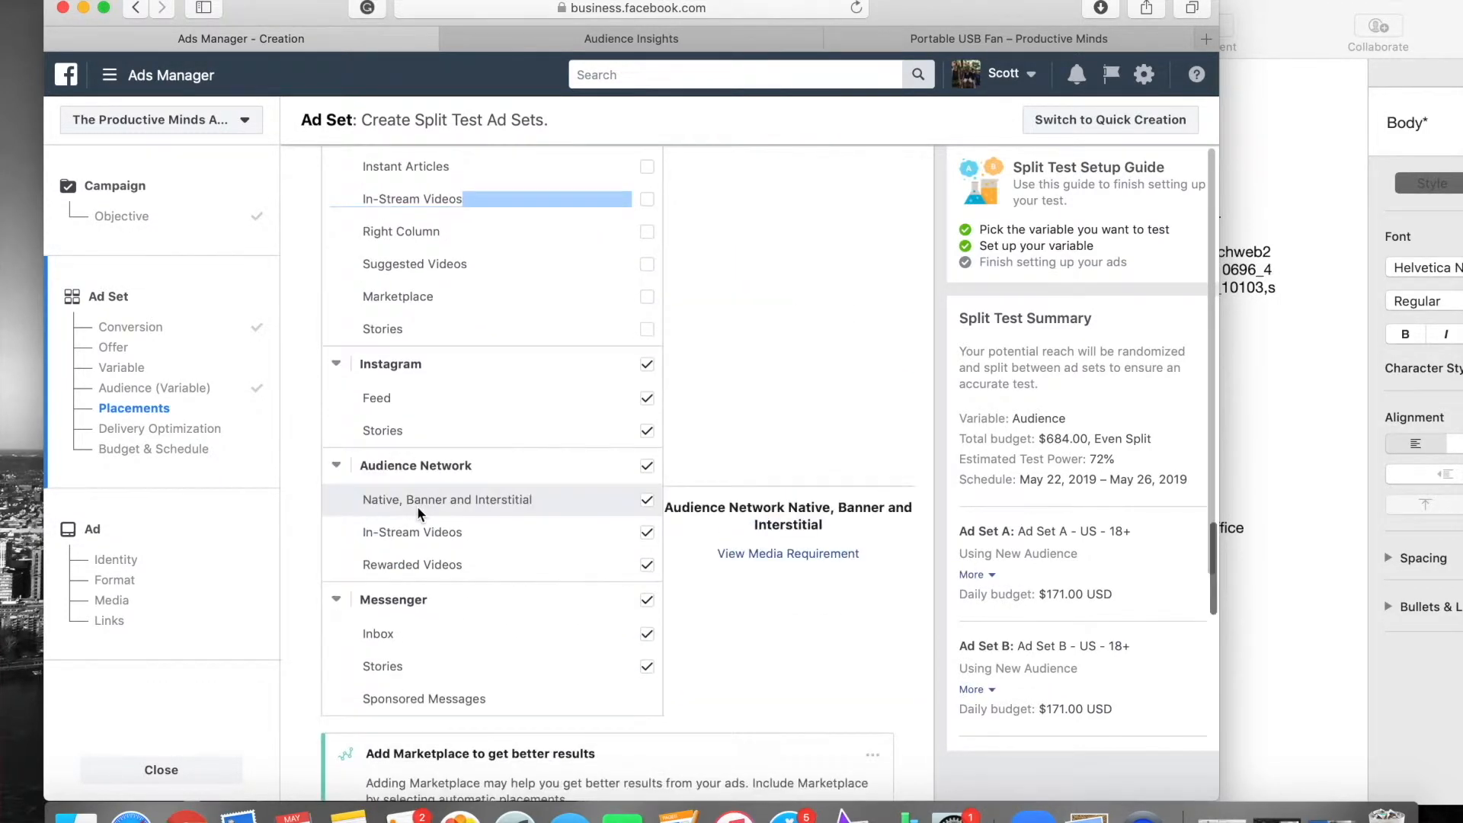
left_click(647, 286)
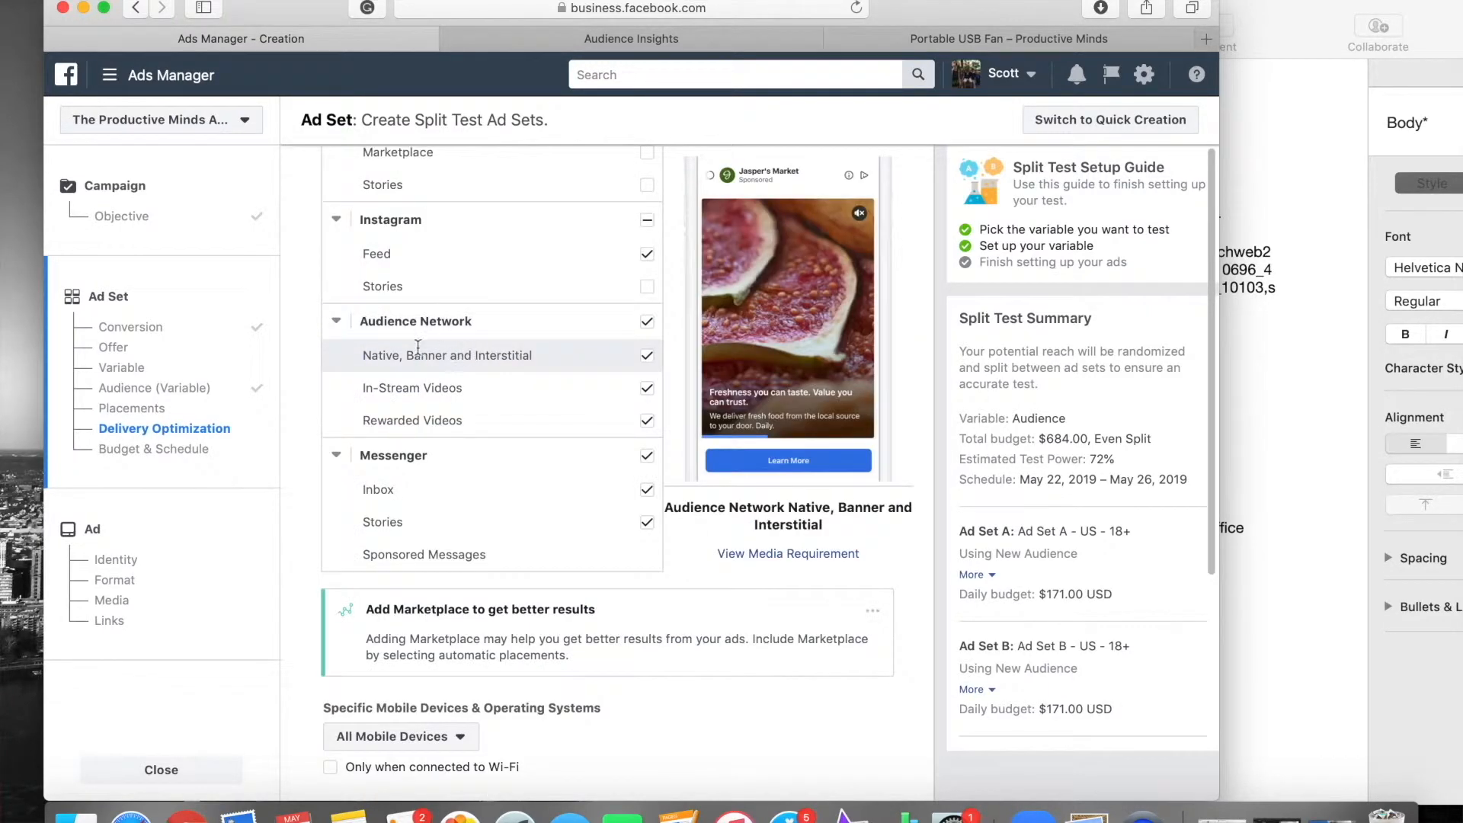
scroll(624, 377, "down", 5)
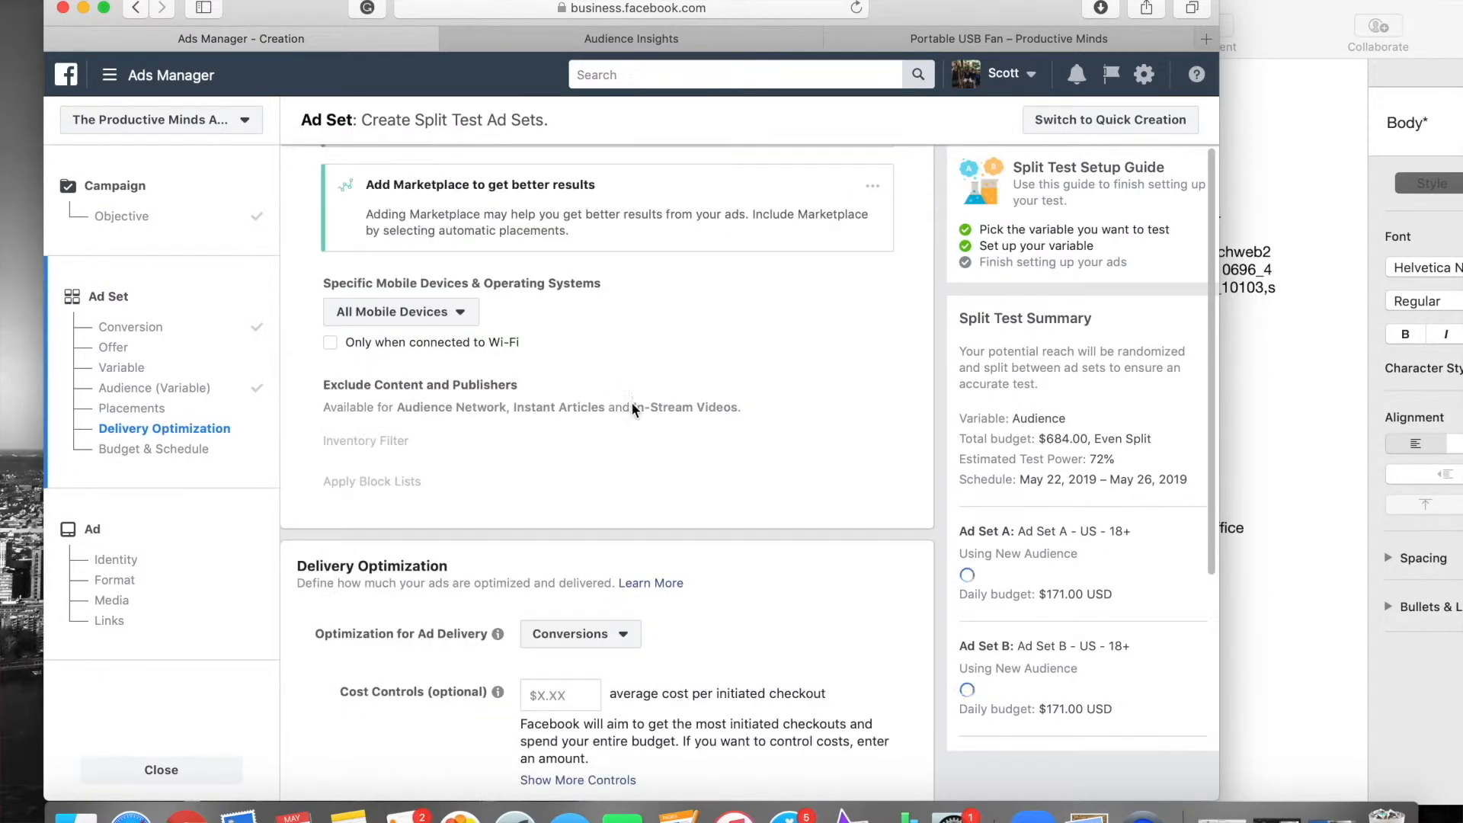
scroll(631, 401, "up", 6)
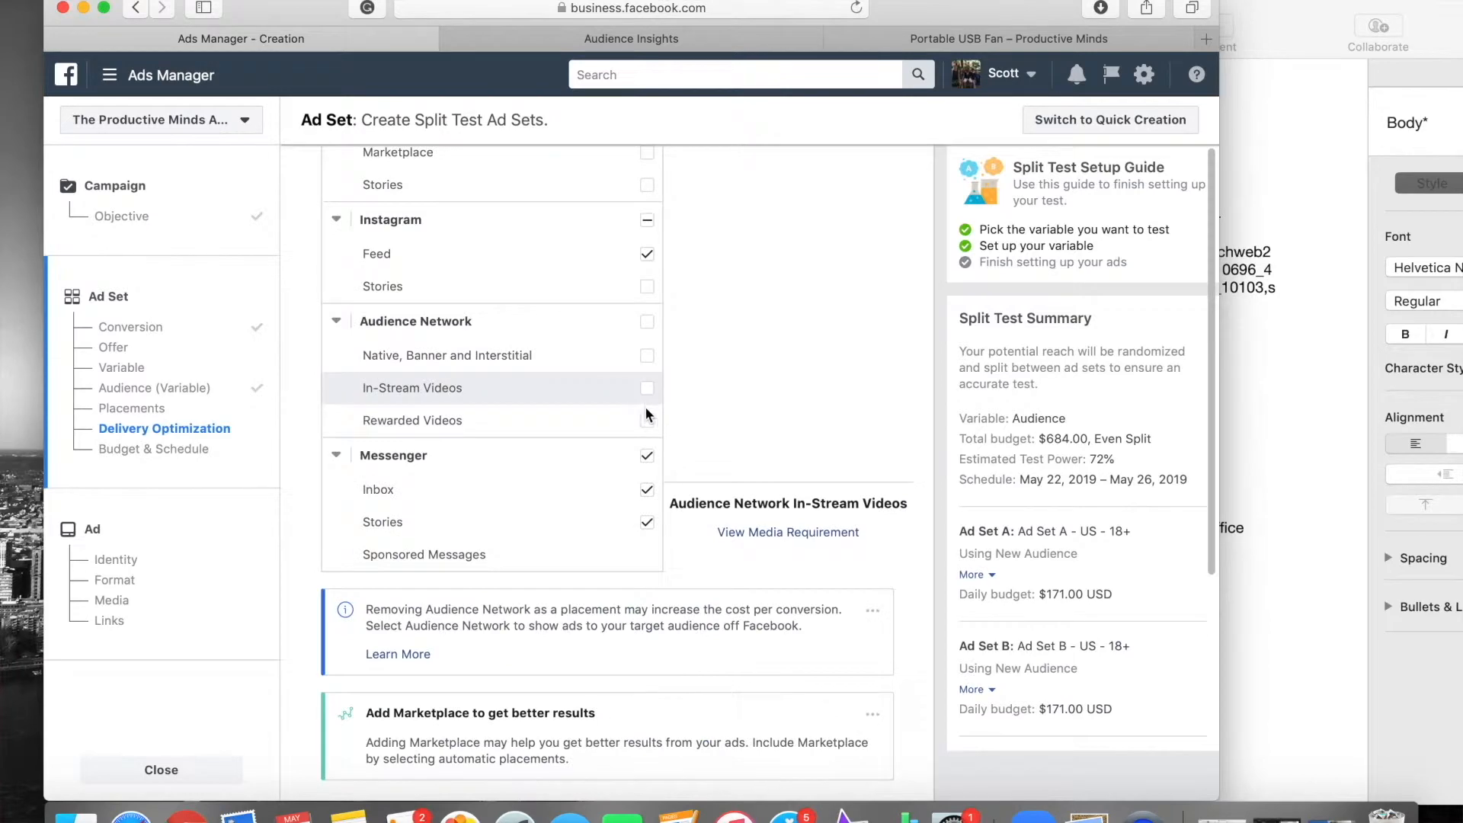
left_click(646, 457)
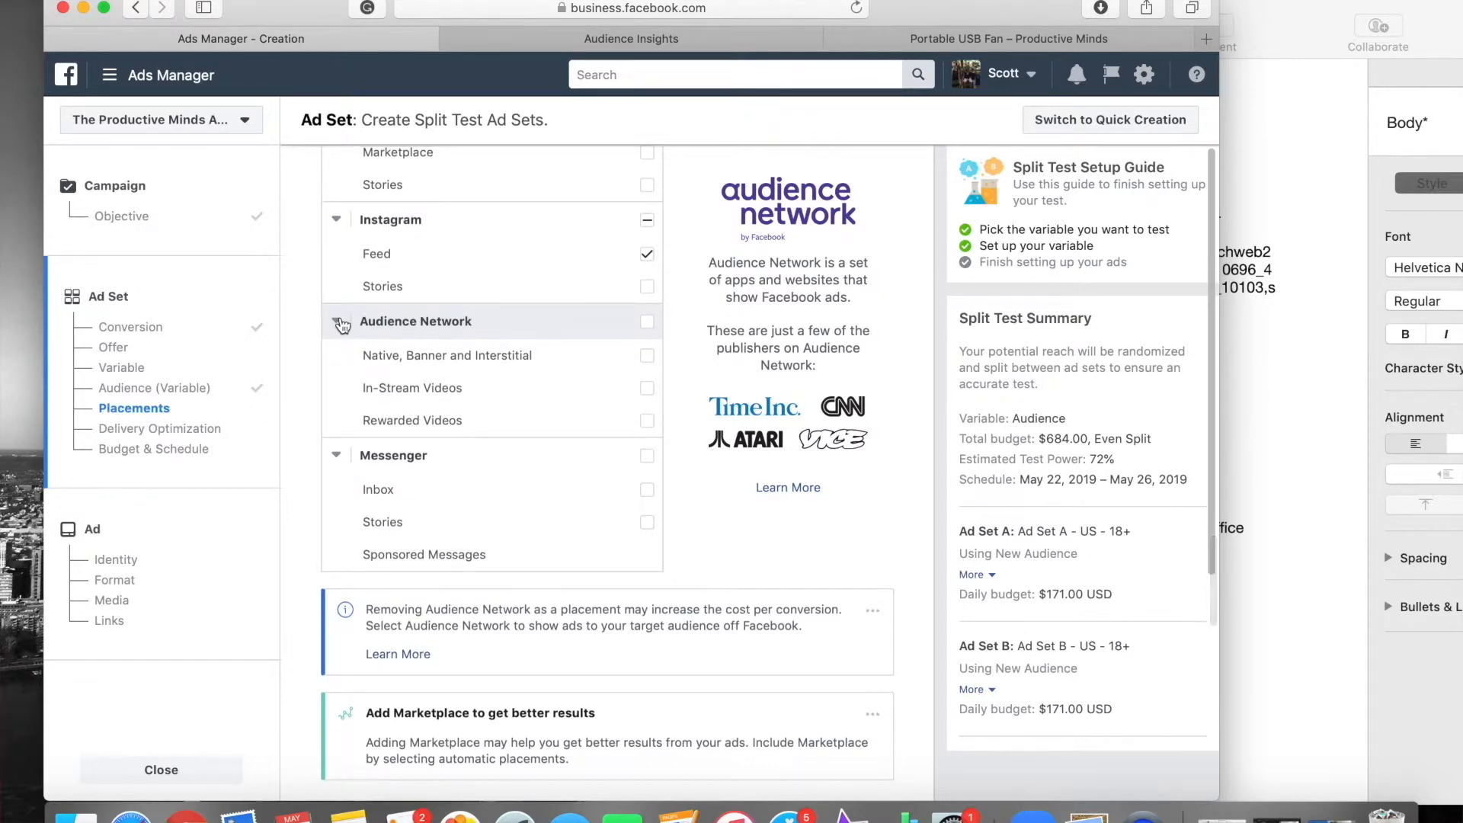
scroll(356, 308, "up", 5)
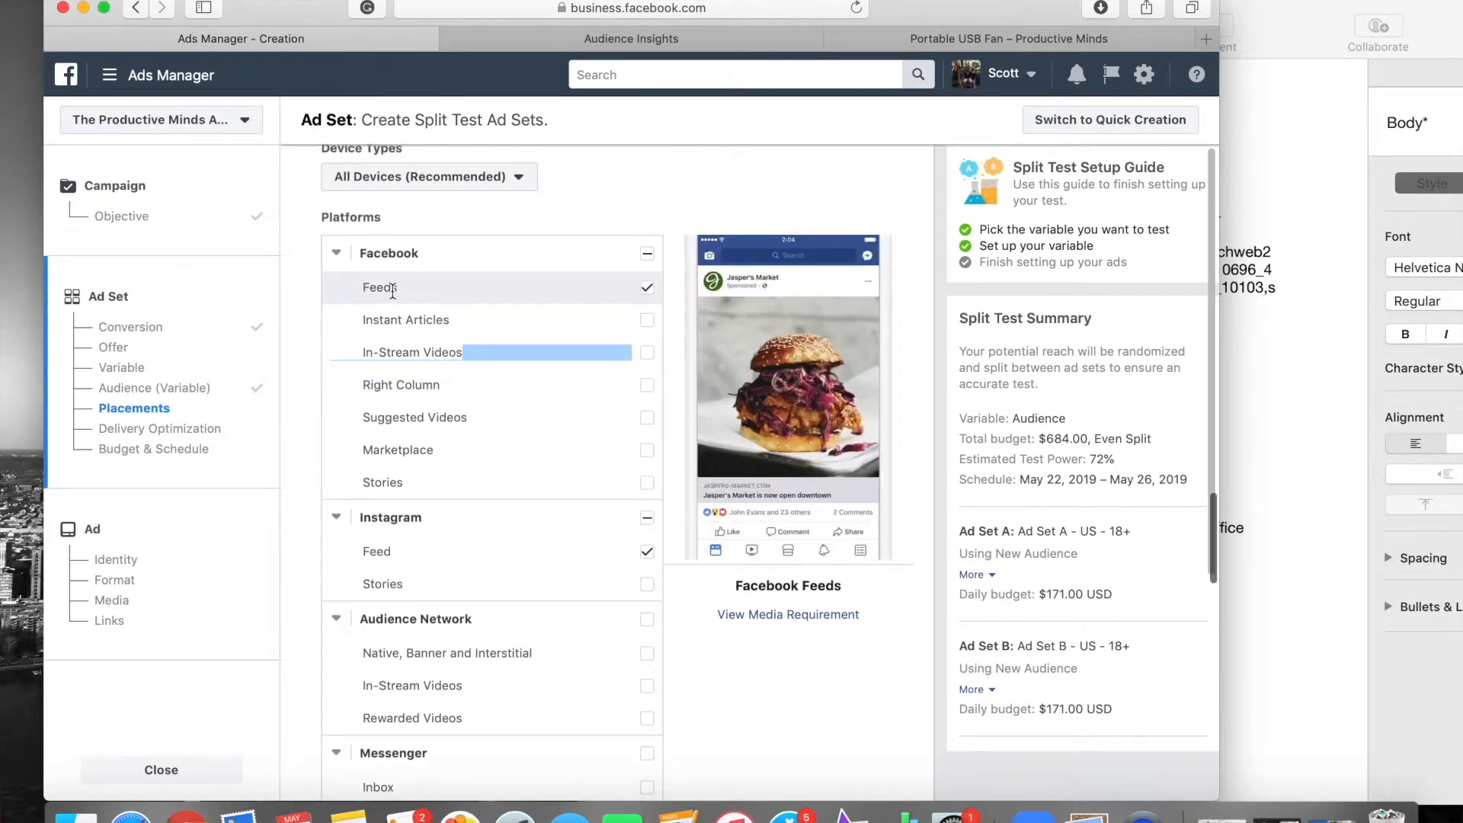
scroll(599, 343, "down", 10)
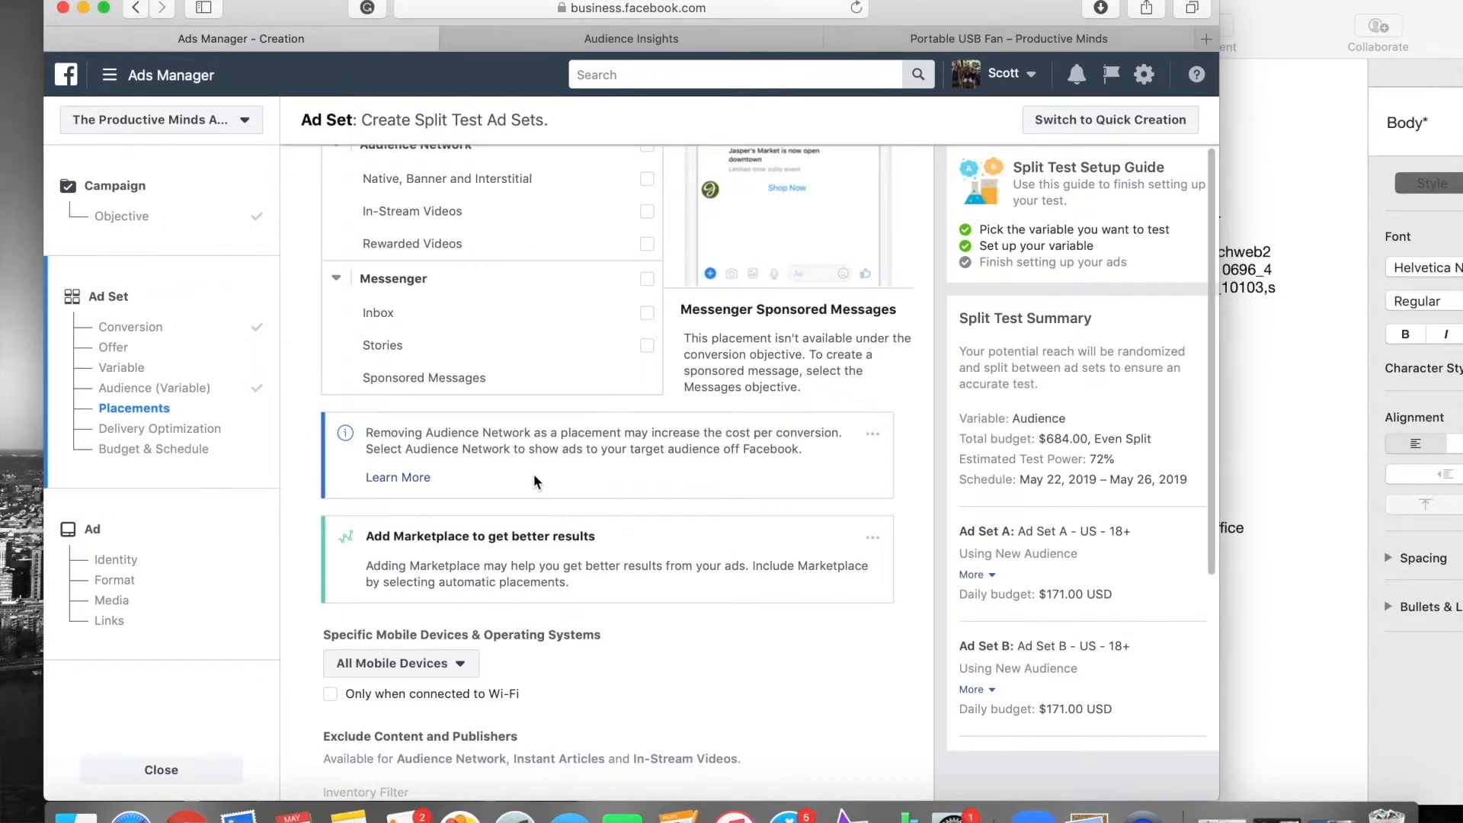
- Try limiting delivery to mobile devices connected to Wi-Fi
scroll(548, 477, "down", 5)
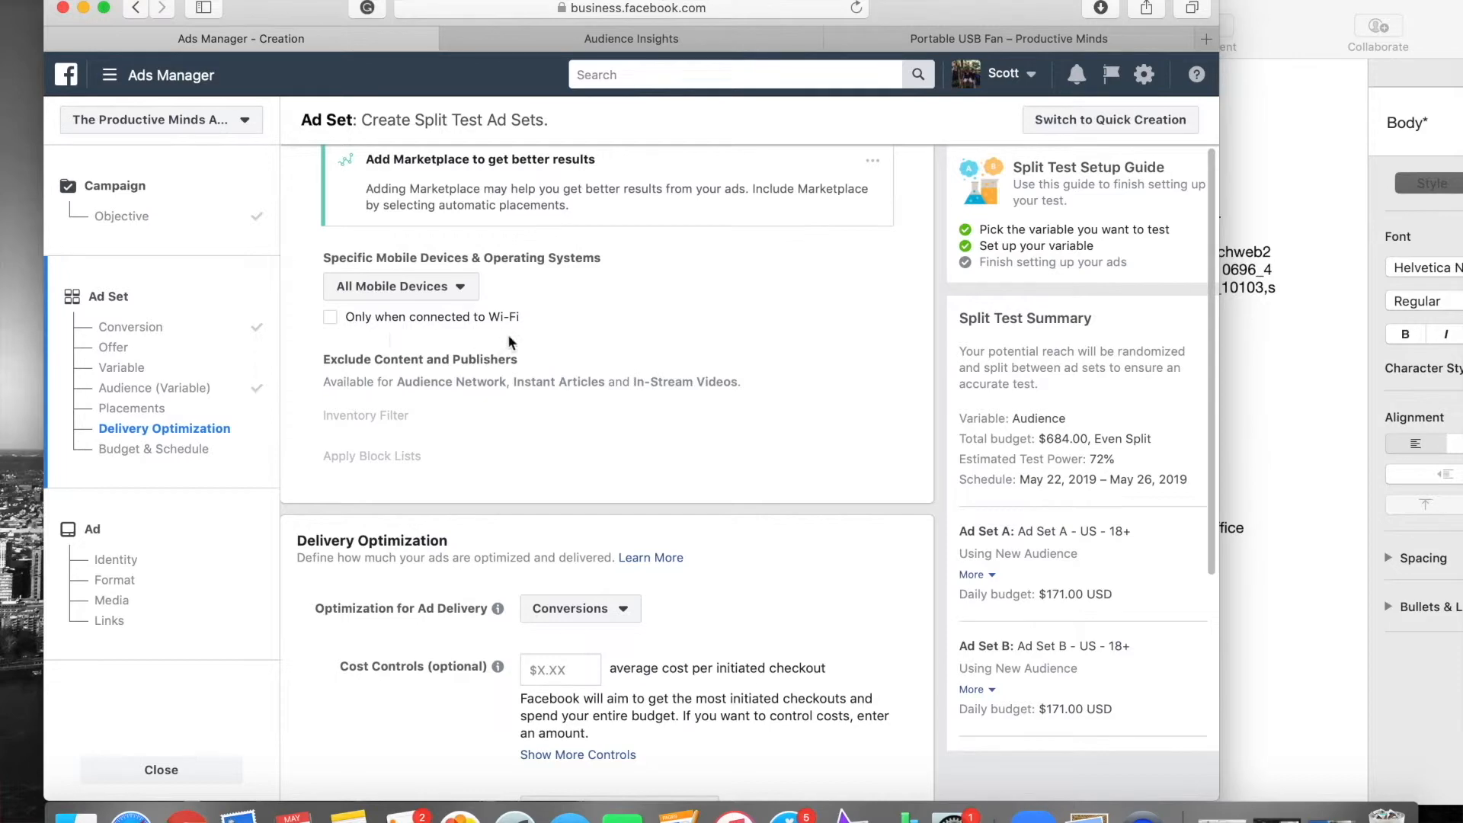
left_click(332, 318)
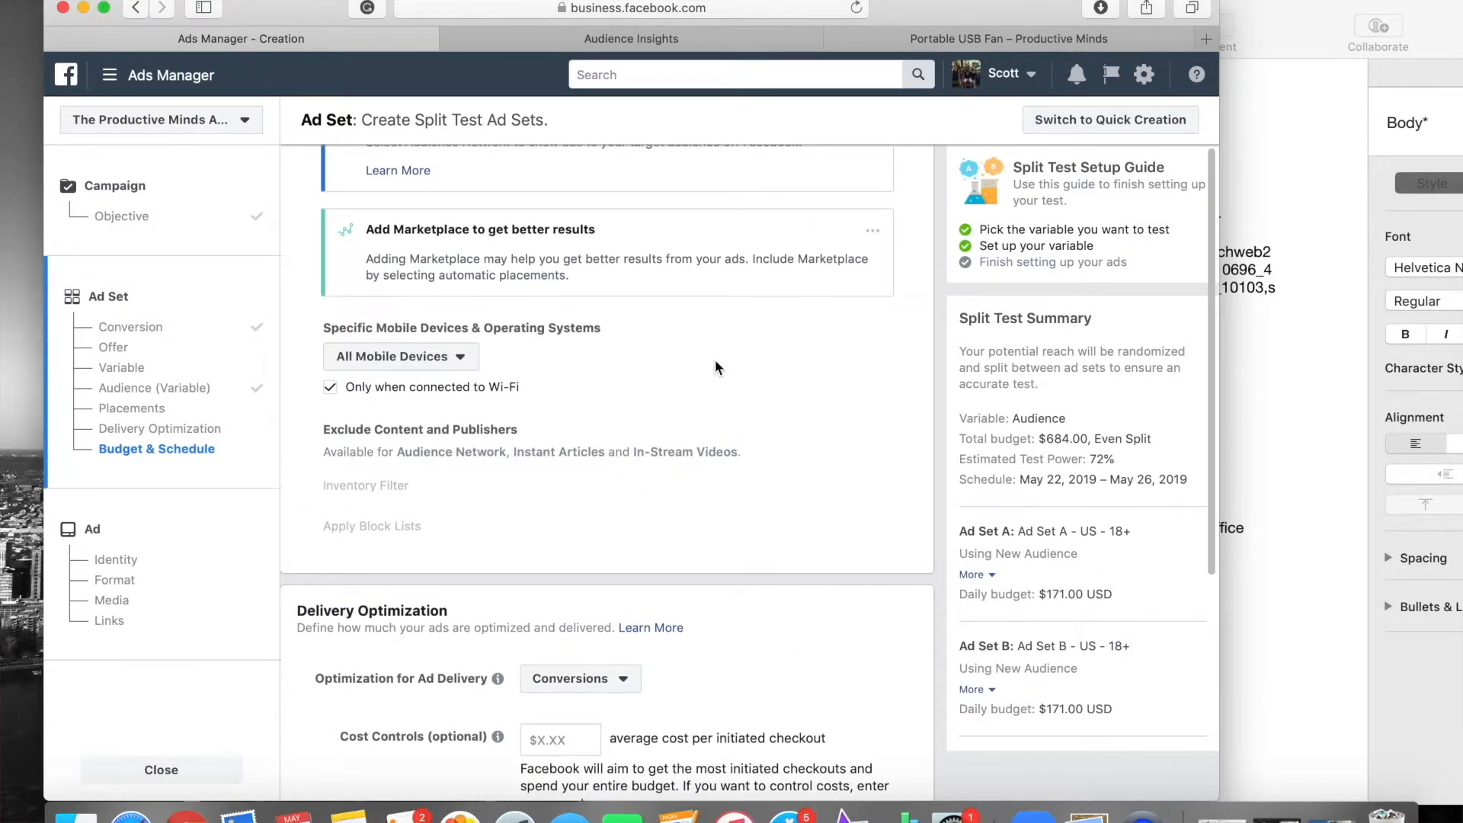
left_click(331, 388)
- Read the cost controls explanation and set the split test's daily budget to $5.00
scroll(619, 442, "down", 5)
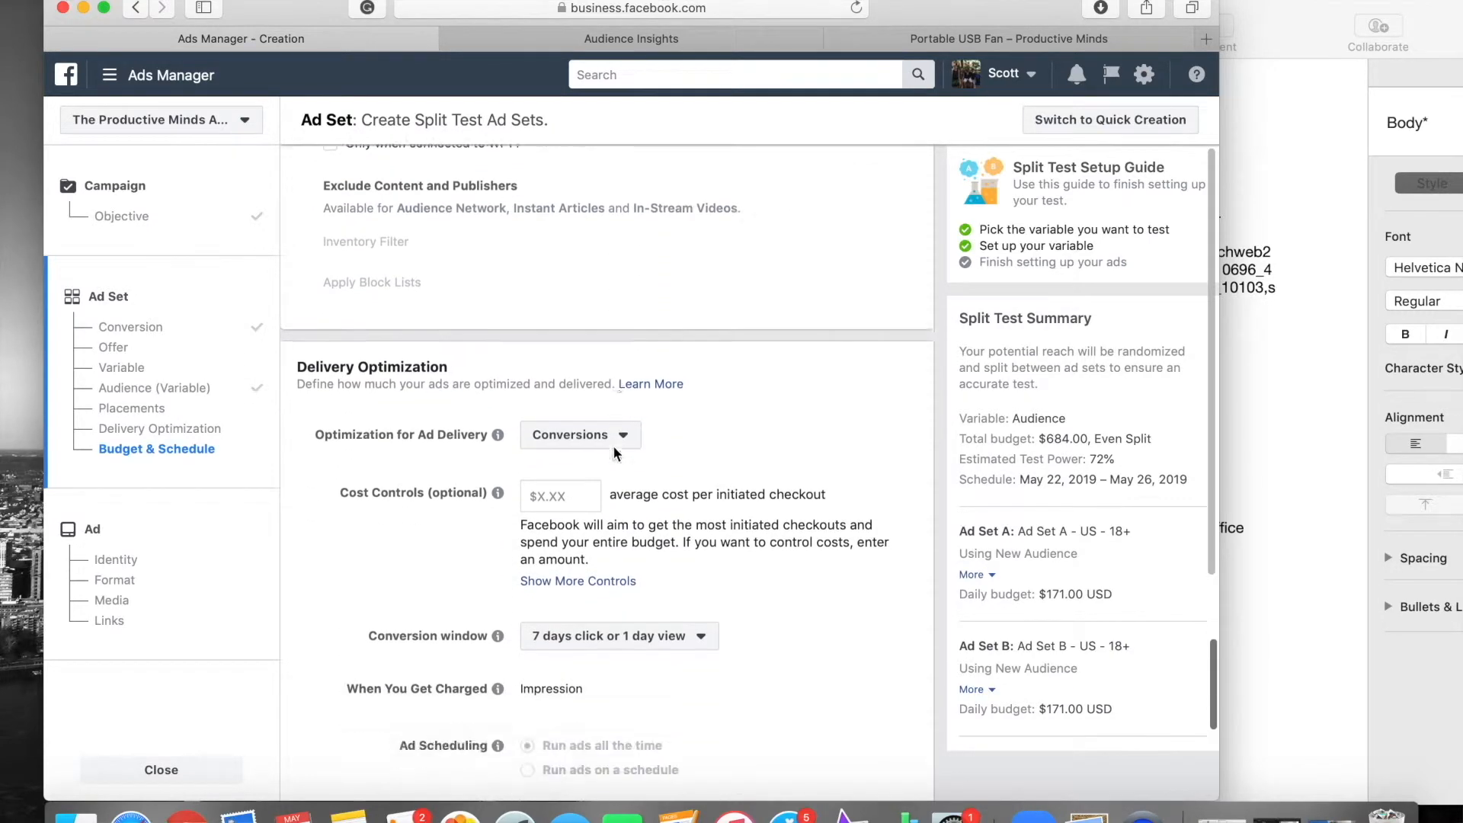
scroll(616, 452, "down", 3)
mouse_move(497, 362)
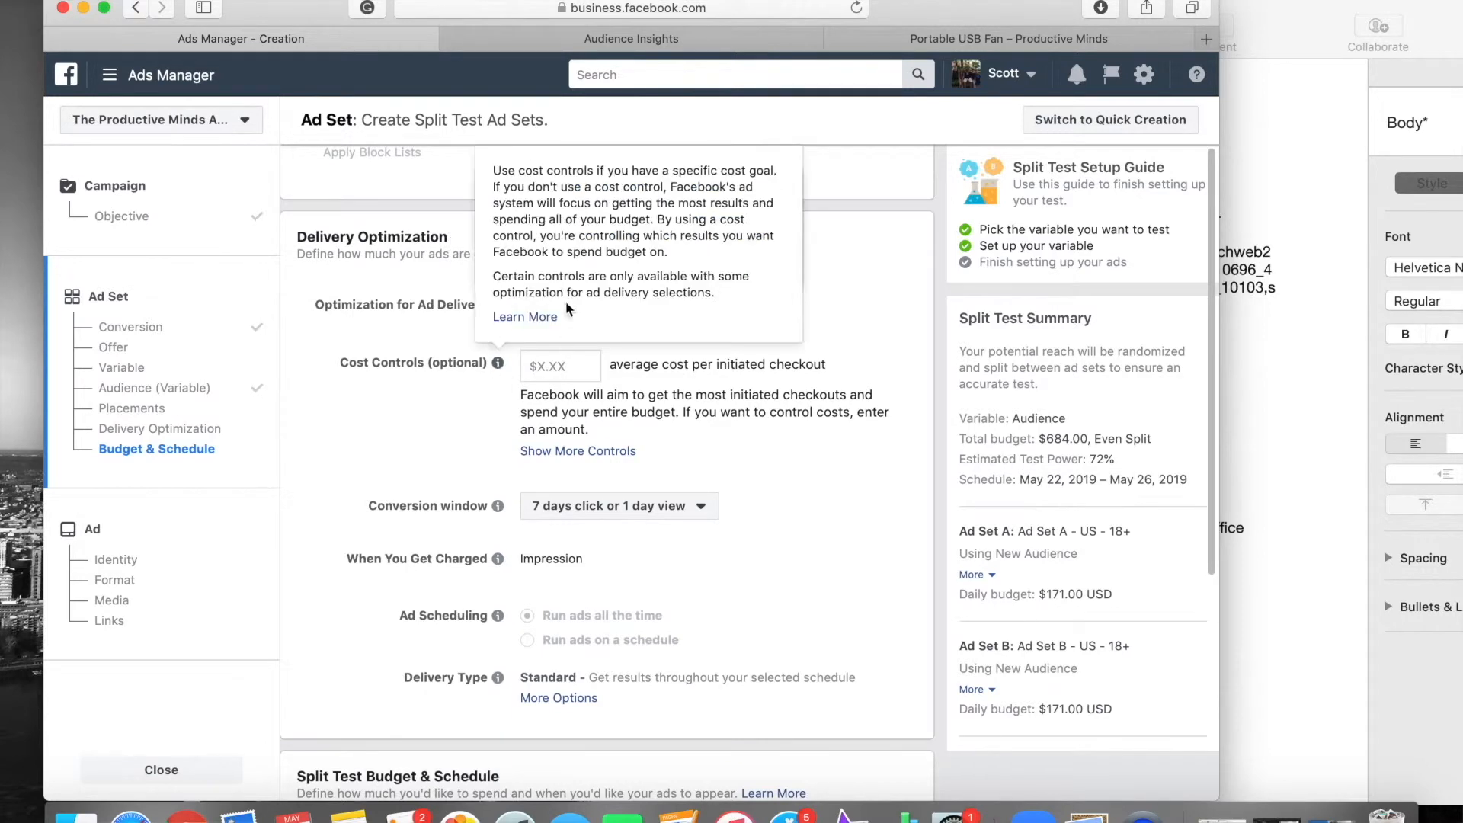
scroll(526, 575, "down", 1)
scroll(525, 575, "down", 7)
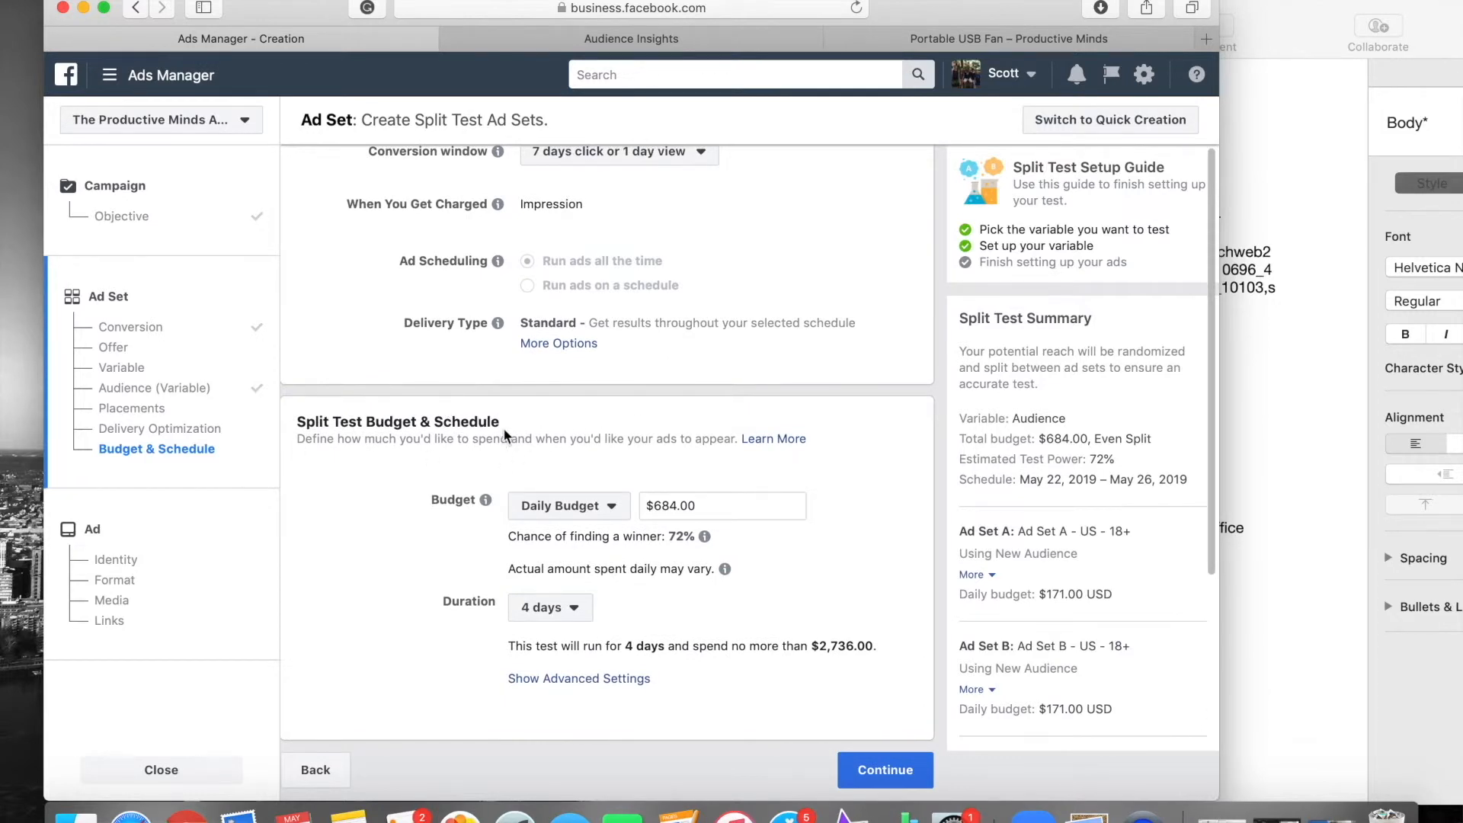
left_click_drag(705, 506, 650, 509)
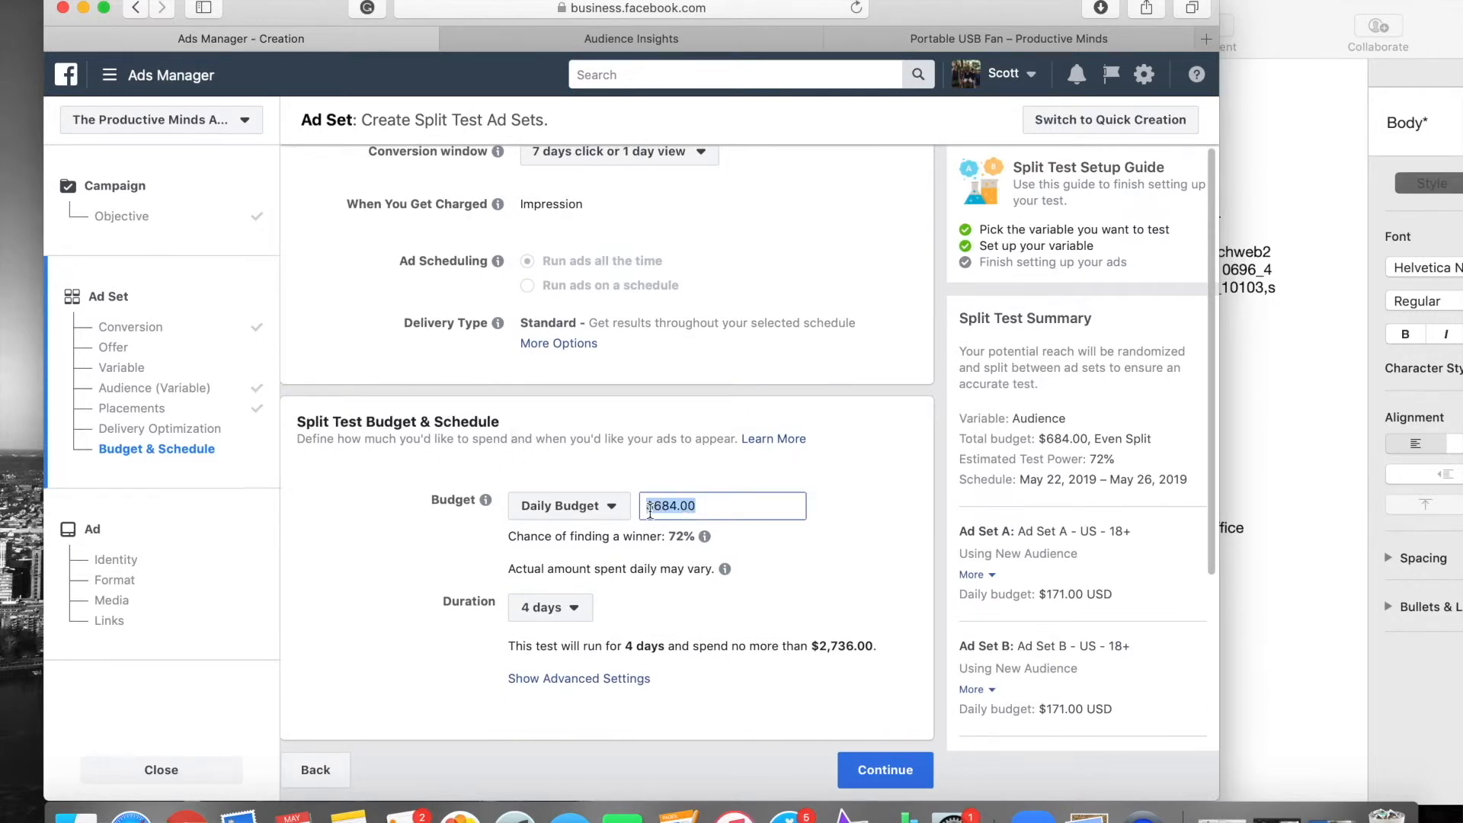
key("BackSpace")
type("5")
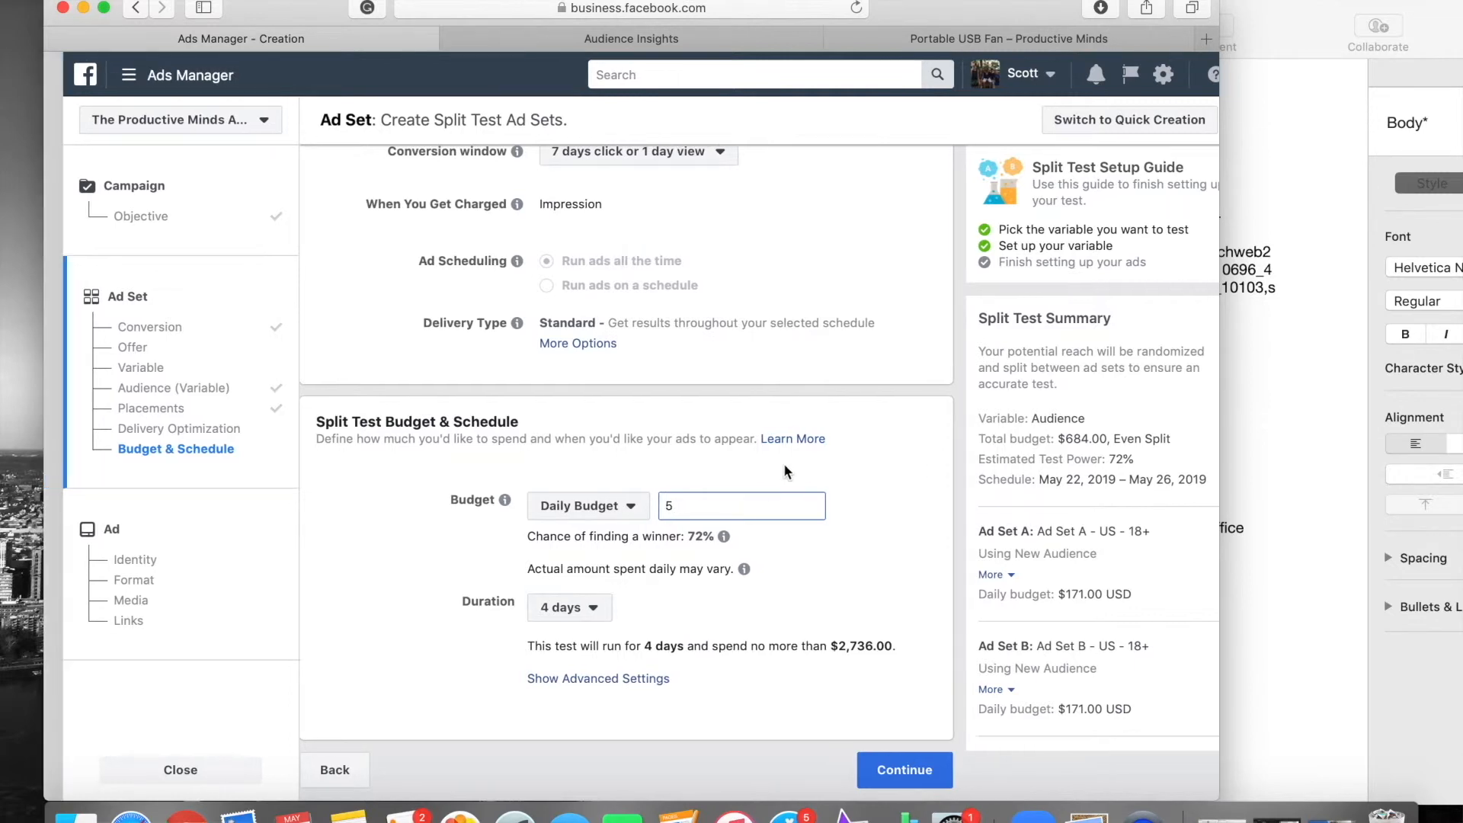
left_click(789, 562)
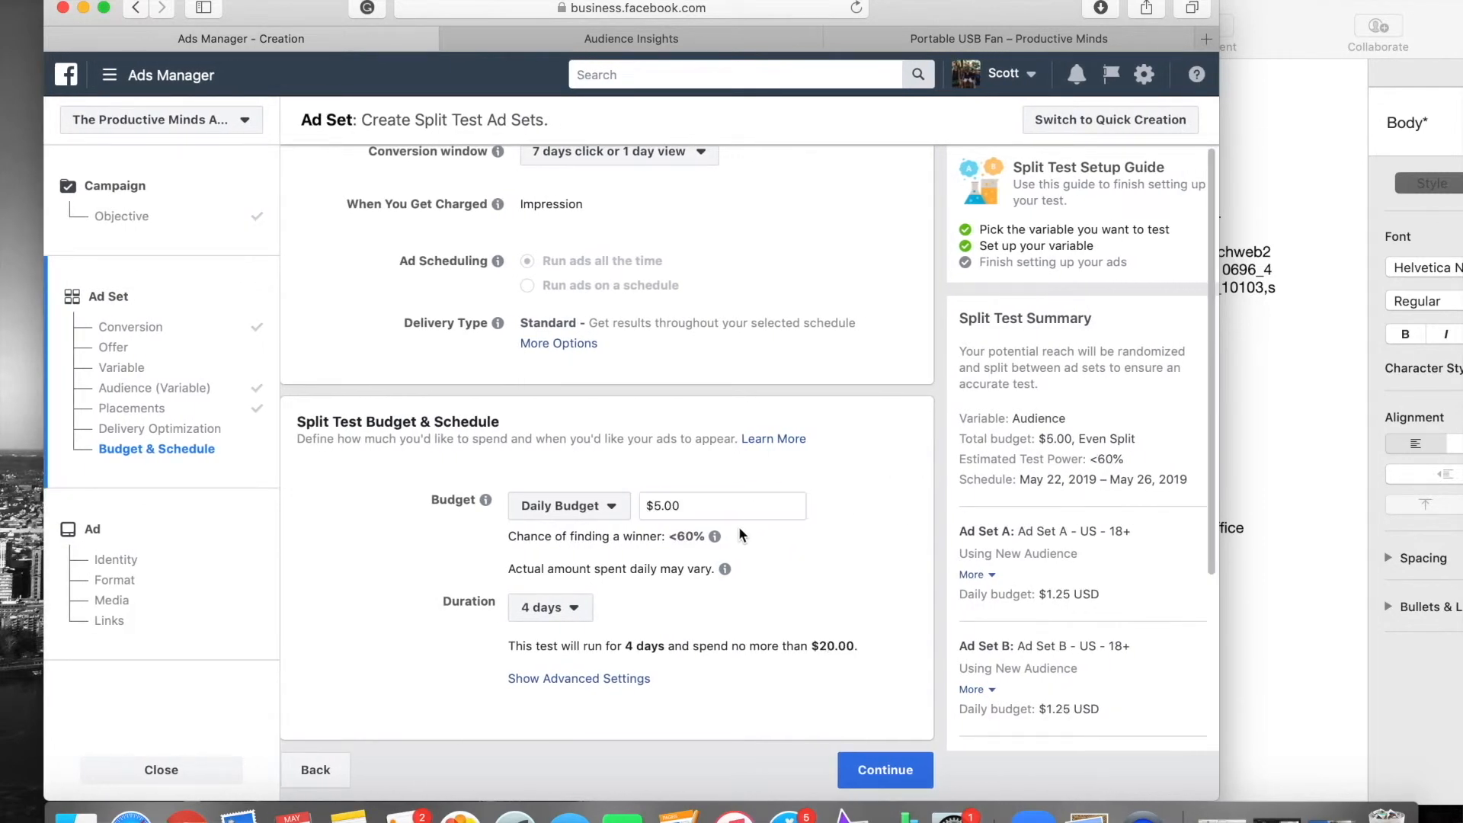
- Set the split test's daily budget to $20.00 and continue to the ad setup
left_click_drag(703, 510, 615, 513)
left_click(752, 539)
left_click(733, 508)
key("super+a")
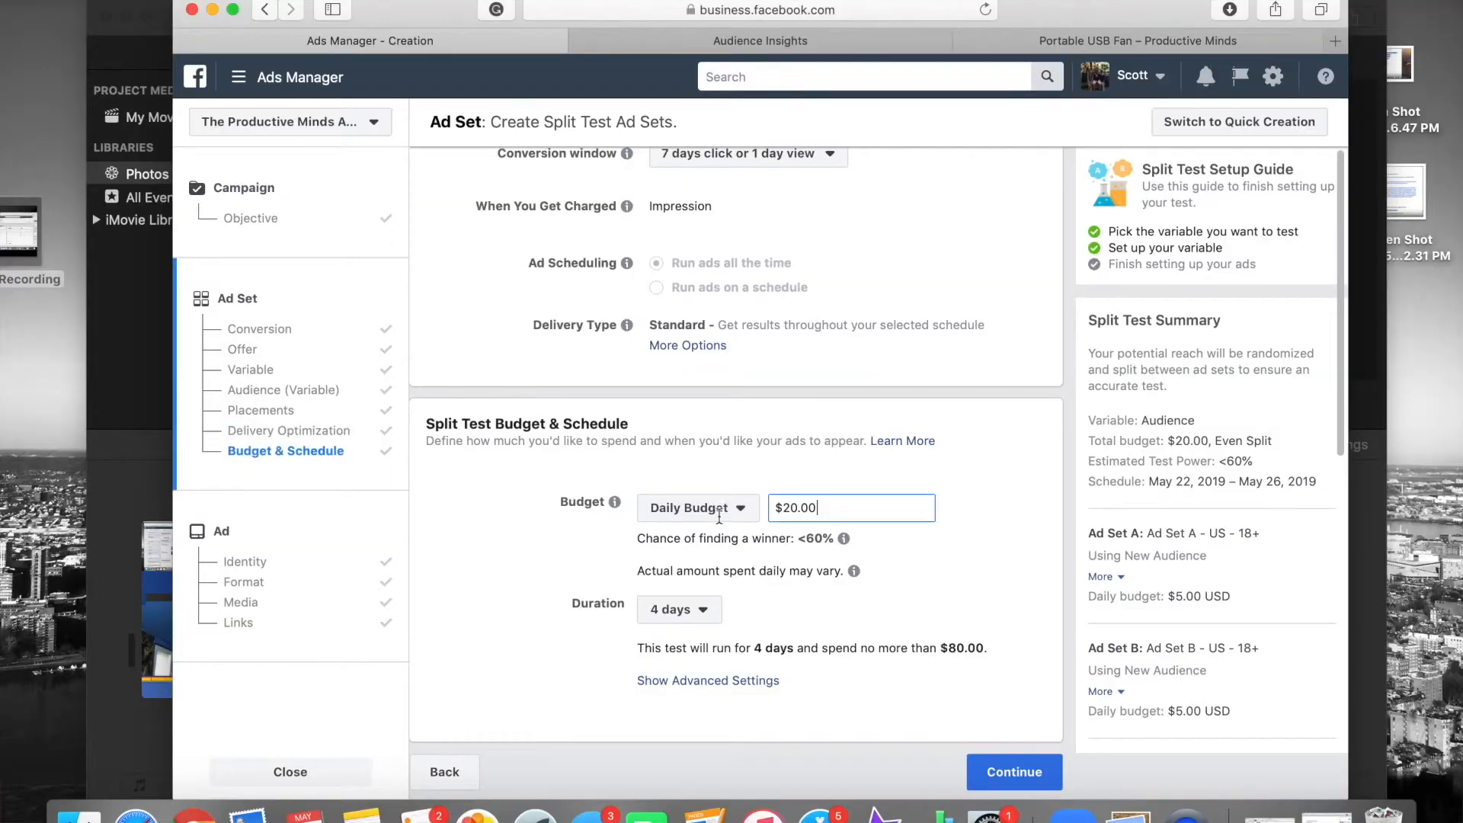
left_click(770, 506)
key("super+a")
left_click(961, 474)
left_click_drag(939, 648, 981, 651)
left_click(1003, 772)
- Look through the ad's identity, format, media, link and conversion tracking settings
scroll(925, 512, "down", 5)
scroll(925, 512, "up", 3)
scroll(926, 513, "up", 3)
scroll(927, 513, "down", 15)
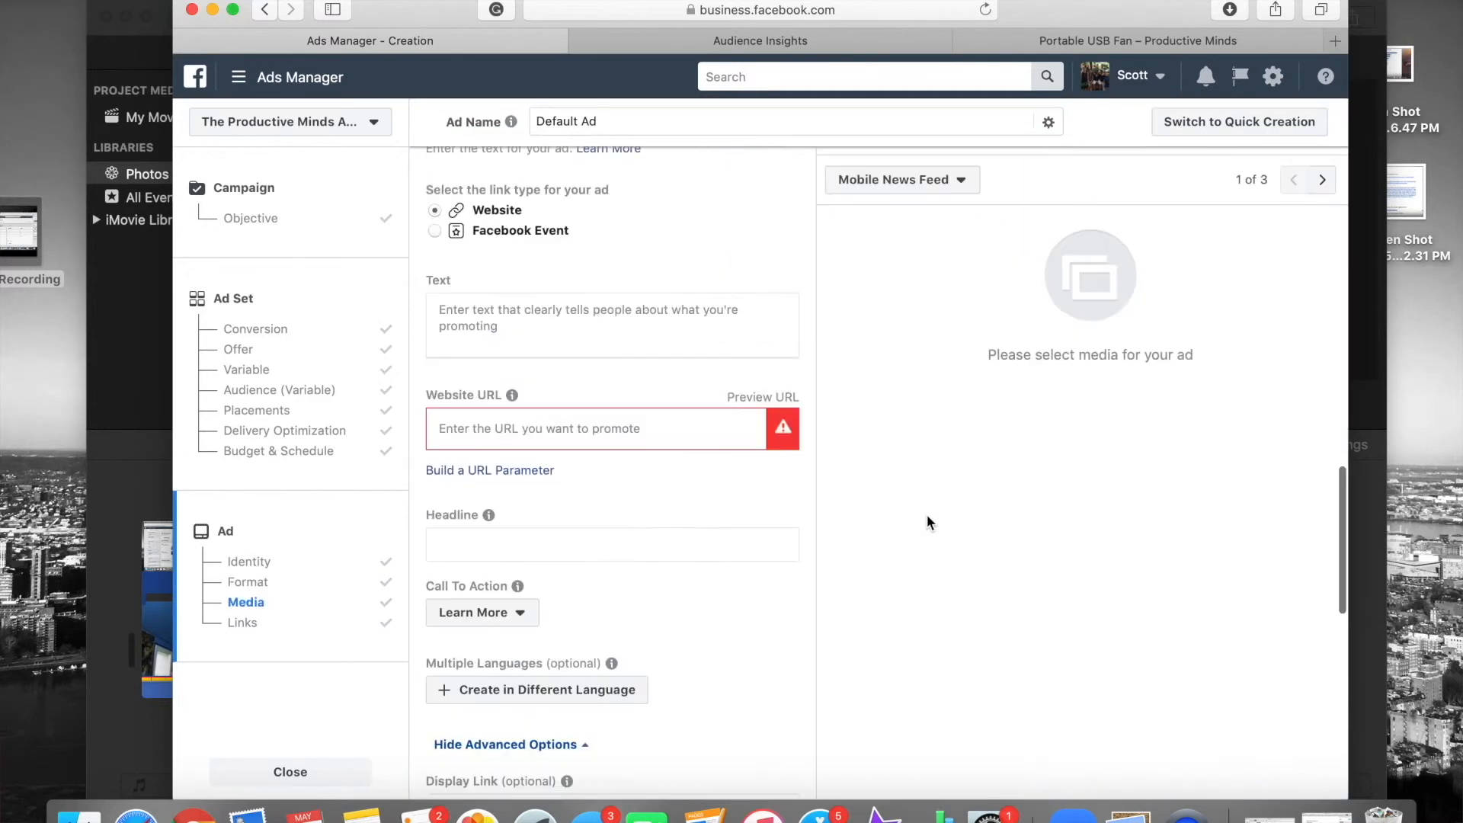
scroll(926, 514, "down", 5)
scroll(926, 514, "up", 10)
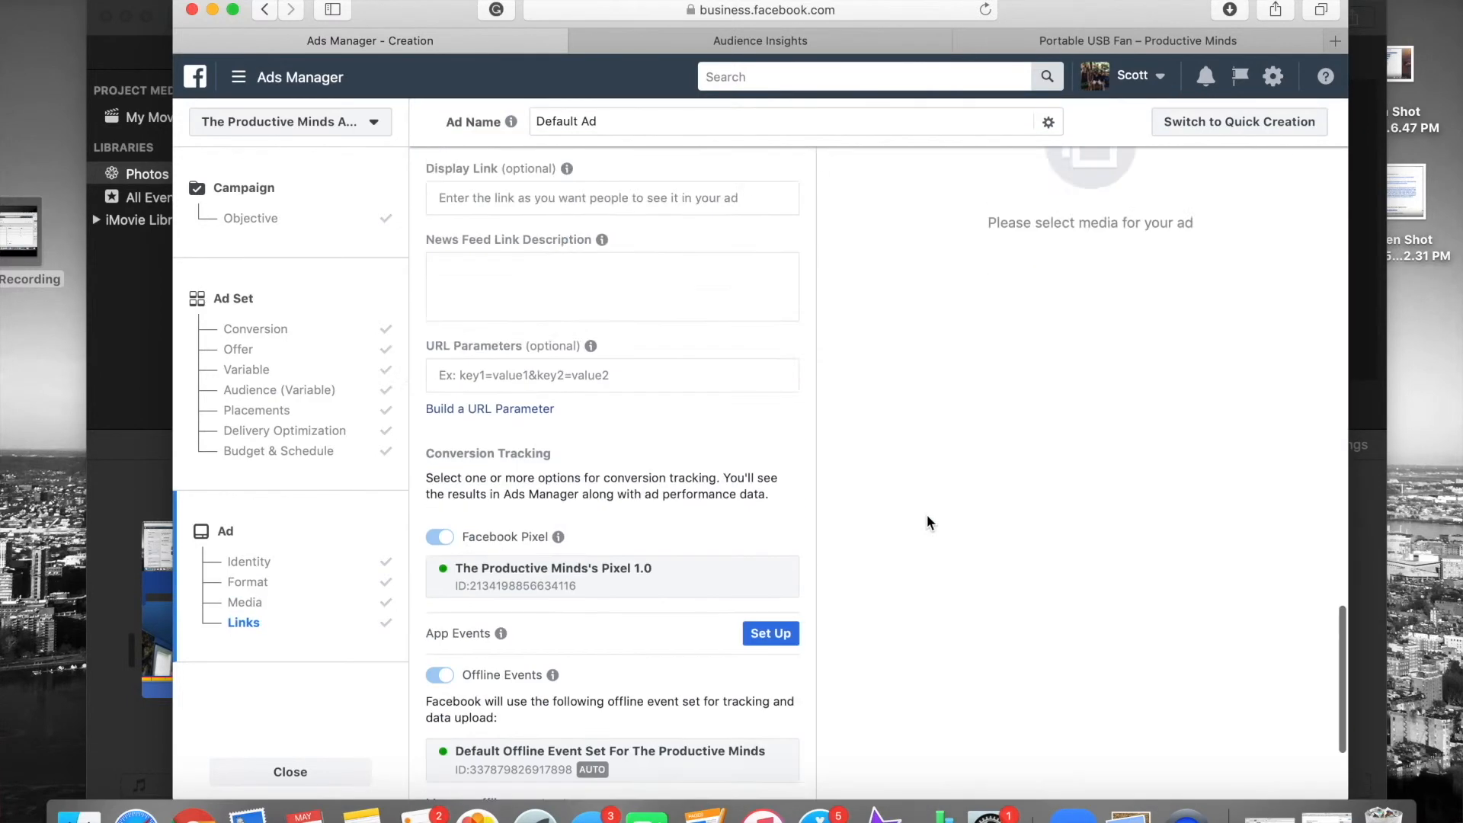
scroll(925, 515, "up", 10)
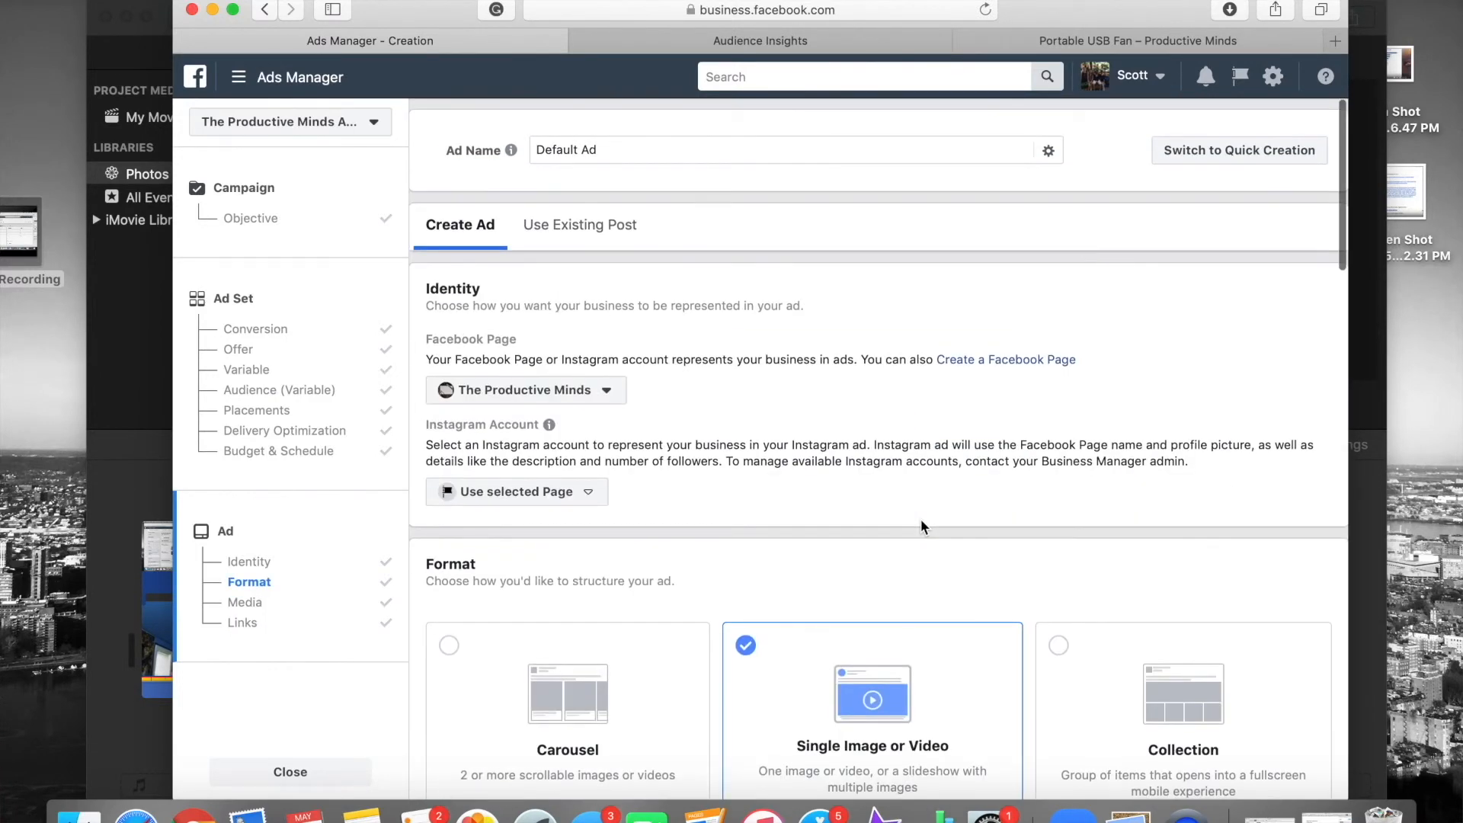
scroll(1039, 511, "down", 5)
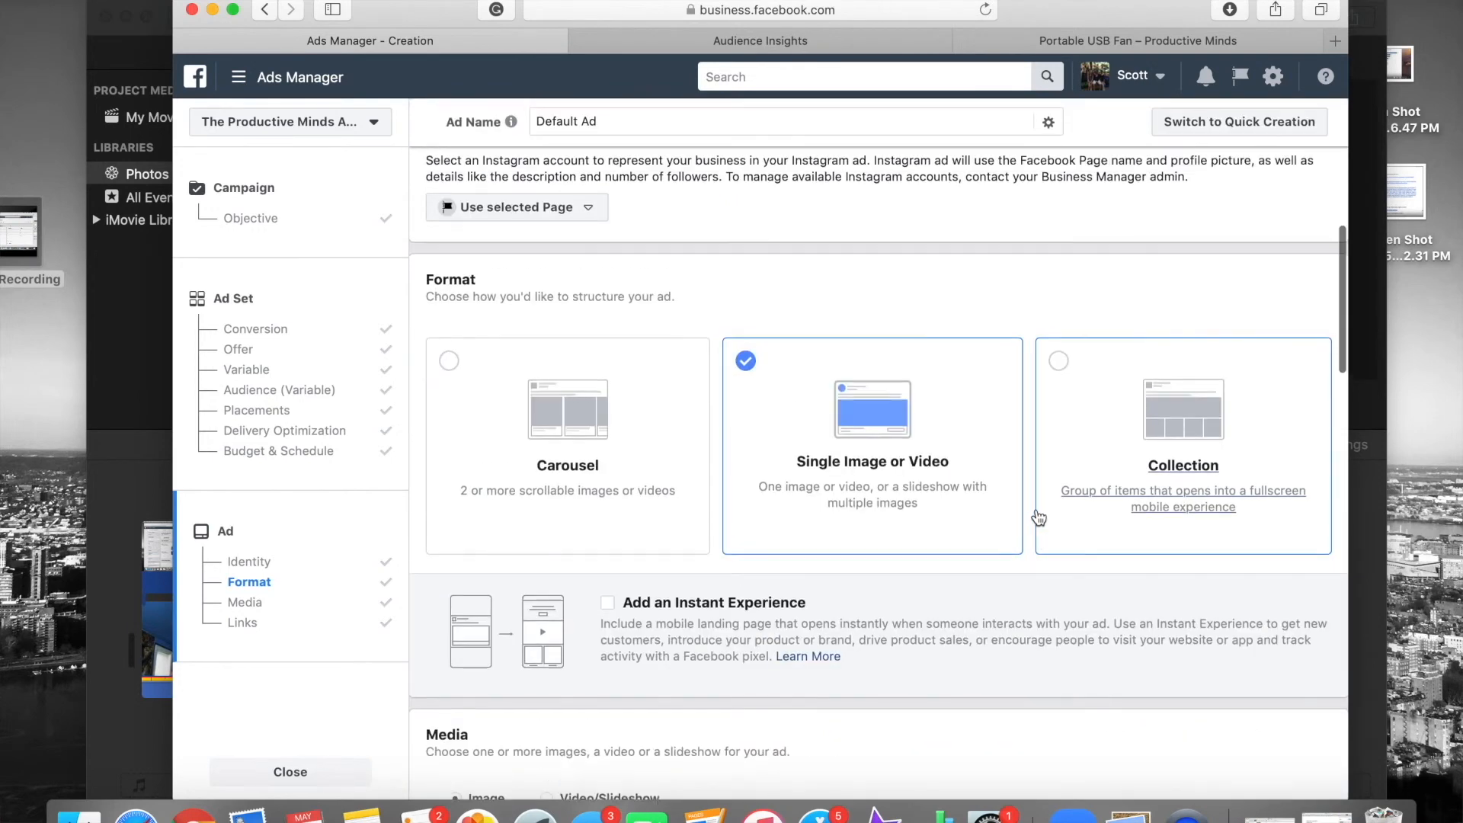
scroll(1037, 517, "up", 3)
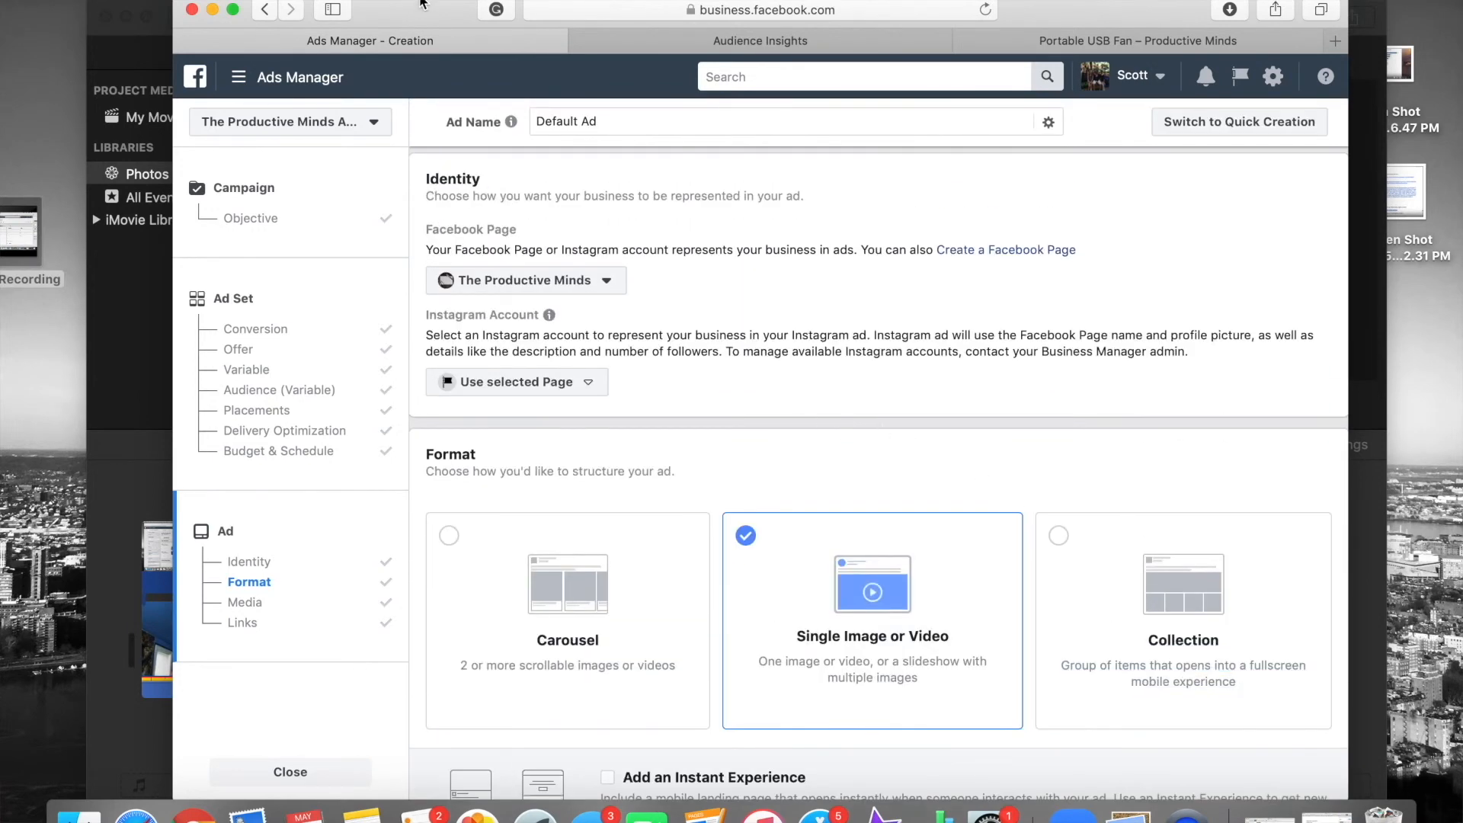